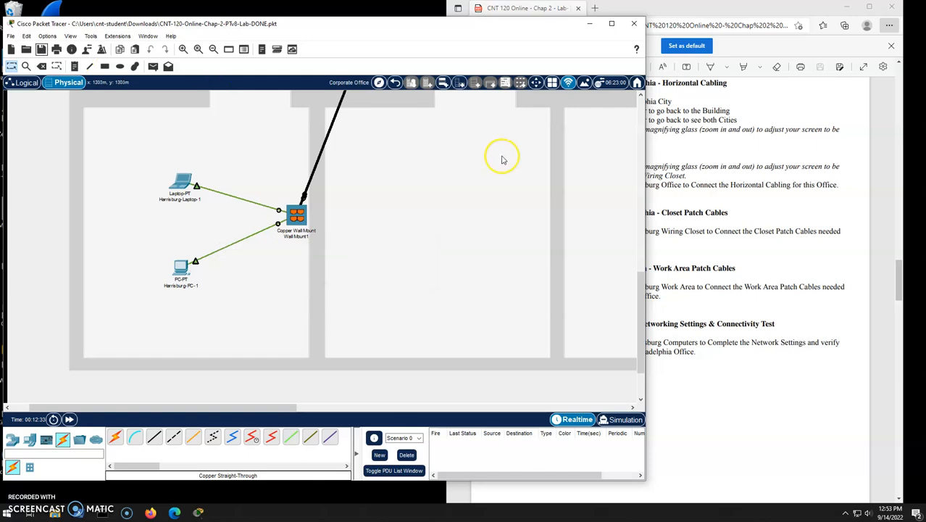
# Step: Check the Philadelphia lab instructions, then go back from the Harrisburg Corporate Office to the intercity view in Packet Tracer
pyautogui.click(758, 191)
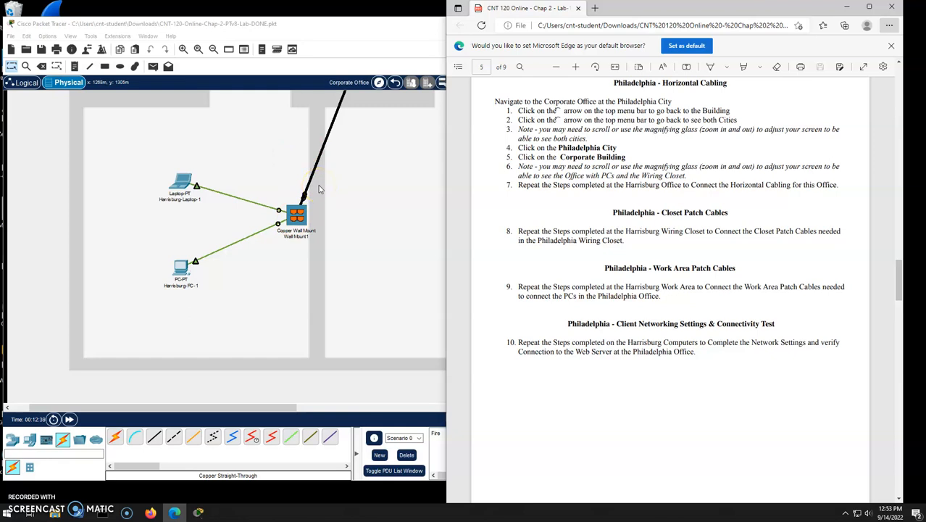
pyautogui.click(378, 24)
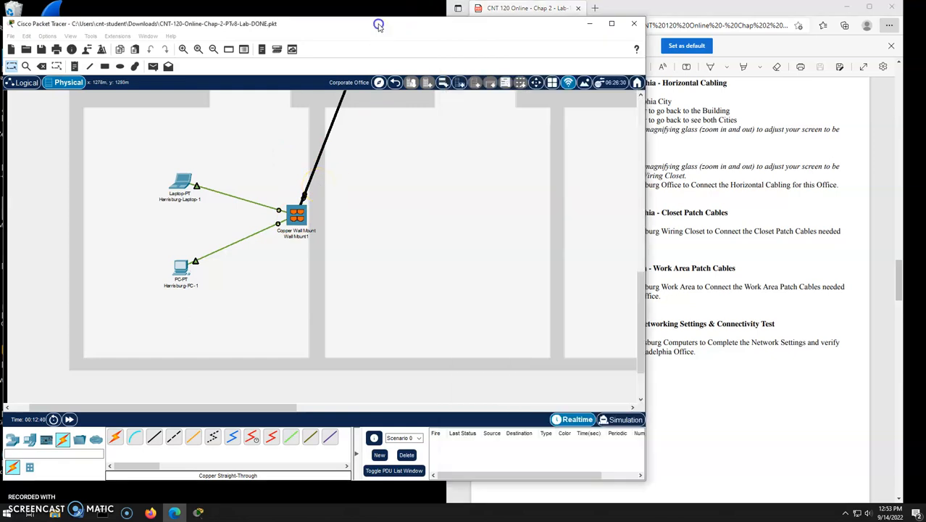
pyautogui.click(395, 84)
pyautogui.scroll(1, 295, 179)
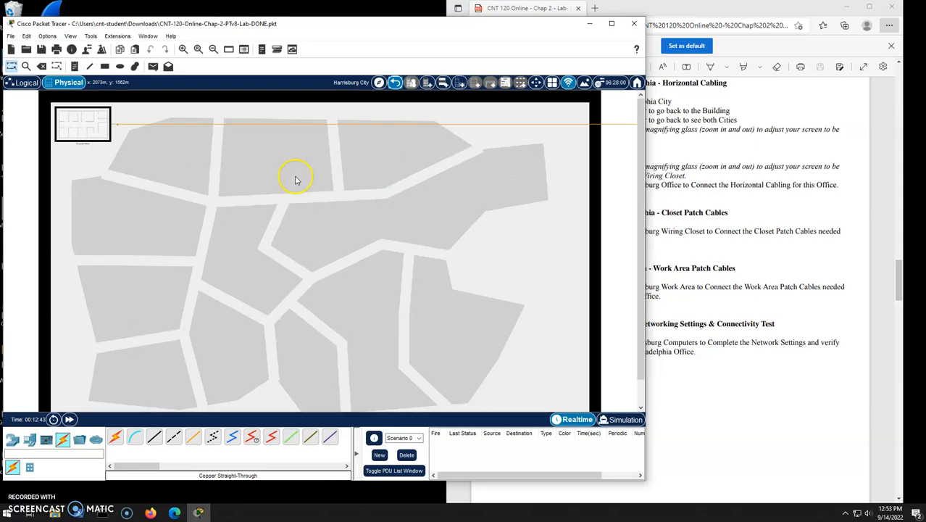
pyautogui.click(395, 83)
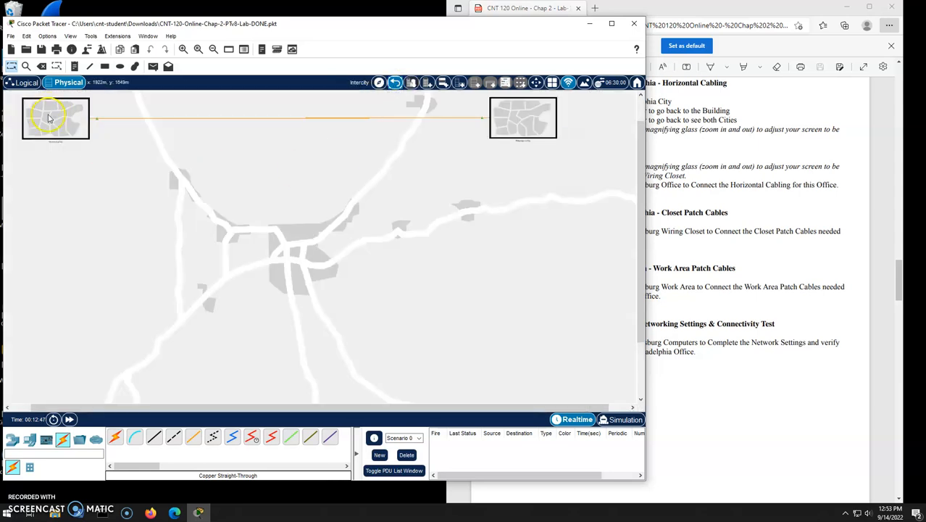
# Step: Enter Philadelphia City and open its Office Building in the physical workspace
pyautogui.click(529, 127)
pyautogui.scroll(3, 351, 271)
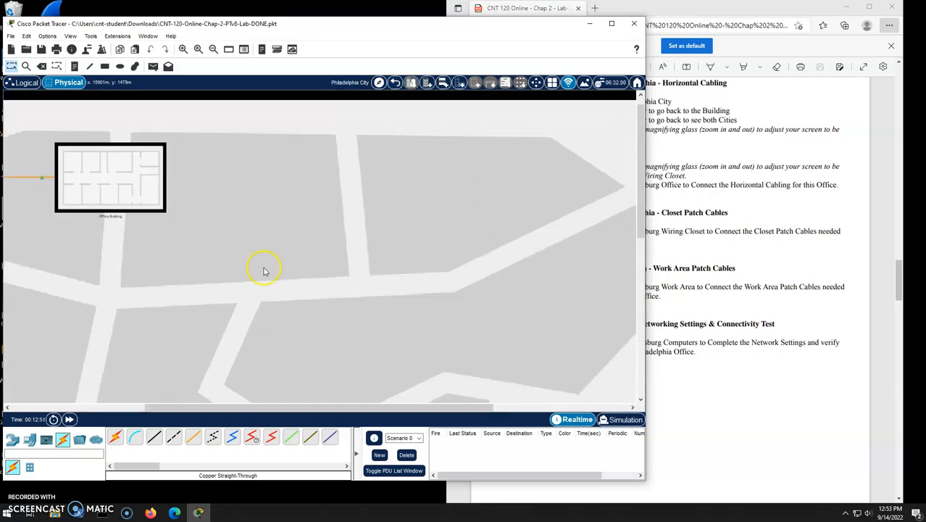
pyautogui.moveTo(391, 408); pyautogui.dragTo(282, 394)
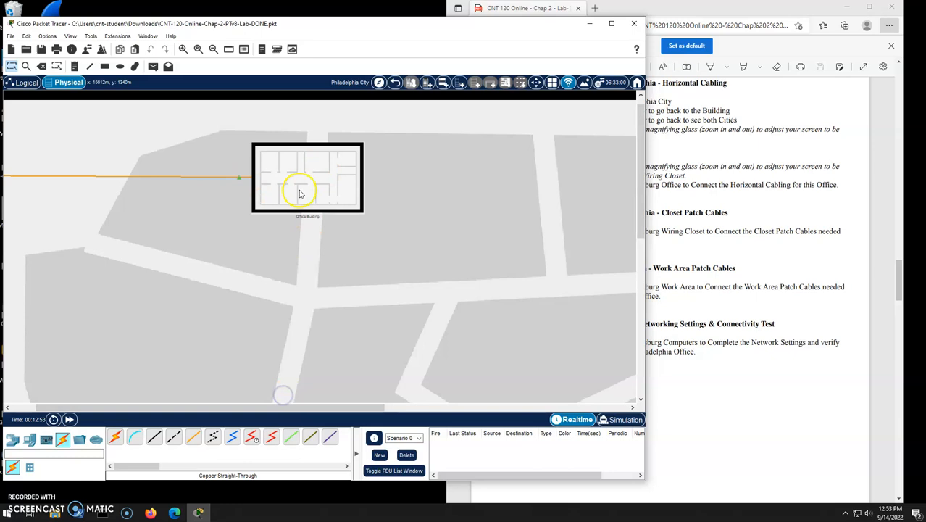
pyautogui.click(319, 177)
pyautogui.scroll(-3, 404, 378)
pyautogui.scroll(1, 404, 378)
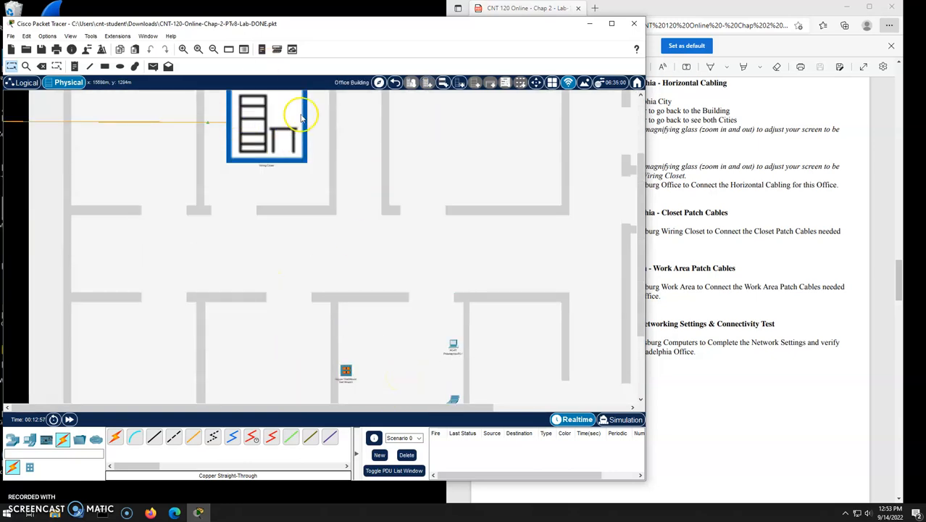
pyautogui.scroll(-2, 268, 149)
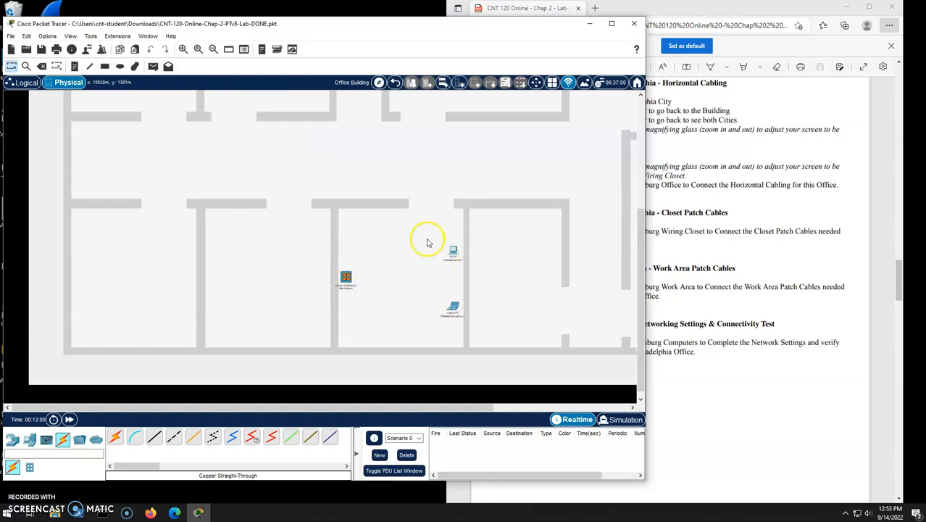
pyautogui.scroll(1, 377, 336)
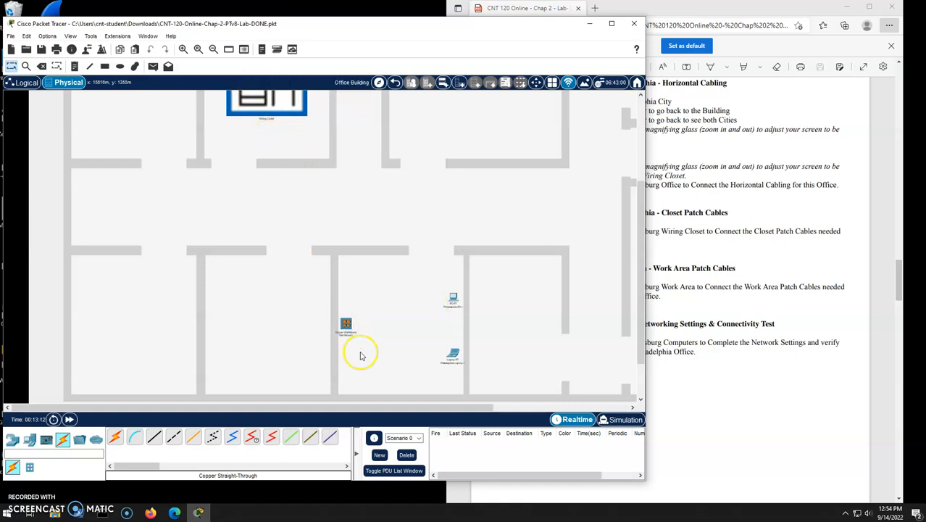
# Step: Run a copper straight-through cable from PunchDown1 on the office wall mount to PunchDown1 on Patch Panel0 in the Wiring Closet rack
pyautogui.click(154, 438)
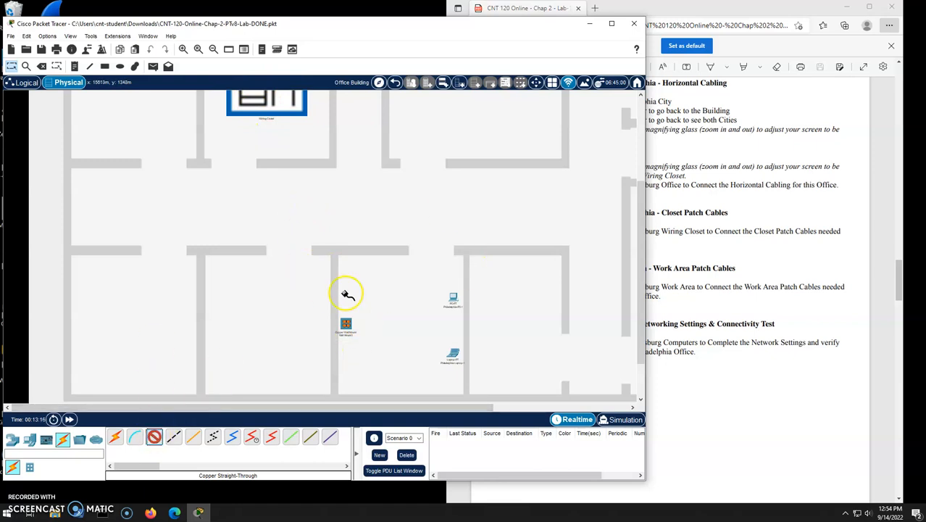
pyautogui.click(346, 324)
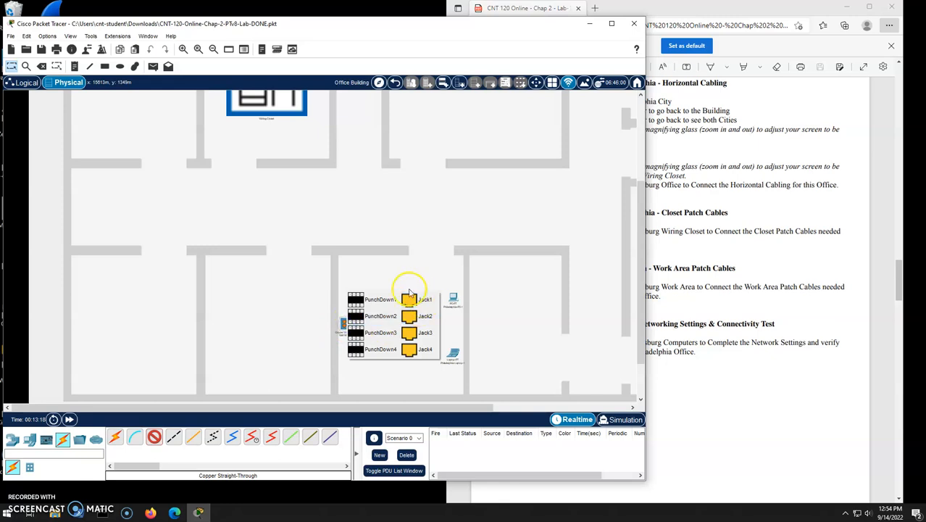
pyautogui.click(372, 300)
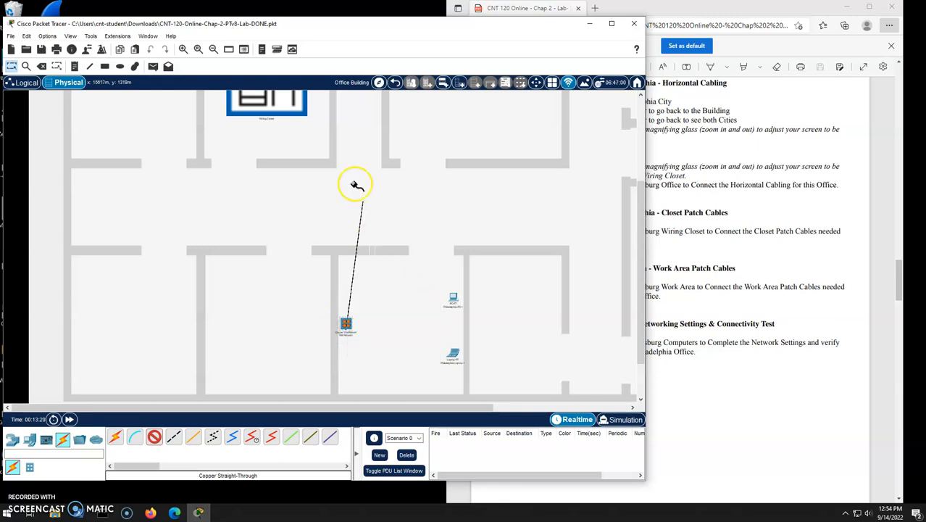
pyautogui.click(268, 100)
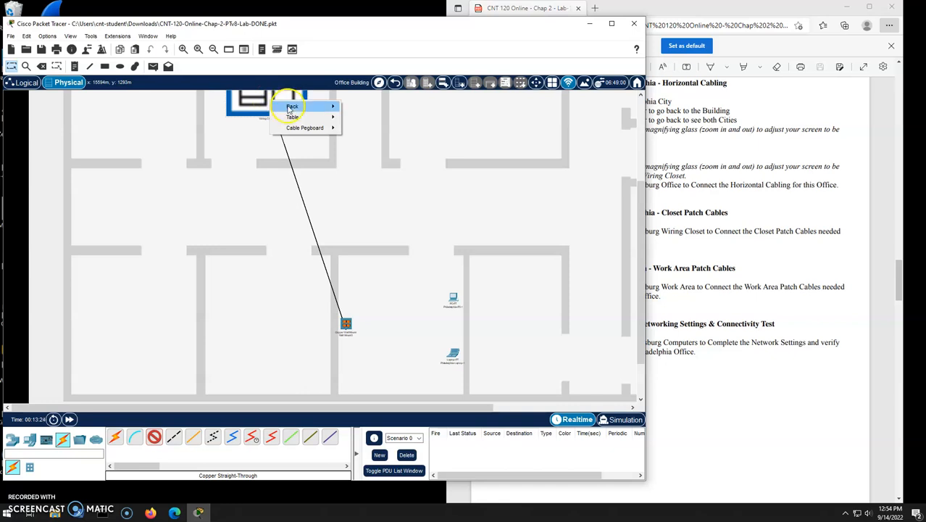
pyautogui.click(291, 107)
pyautogui.moveTo(384, 129)
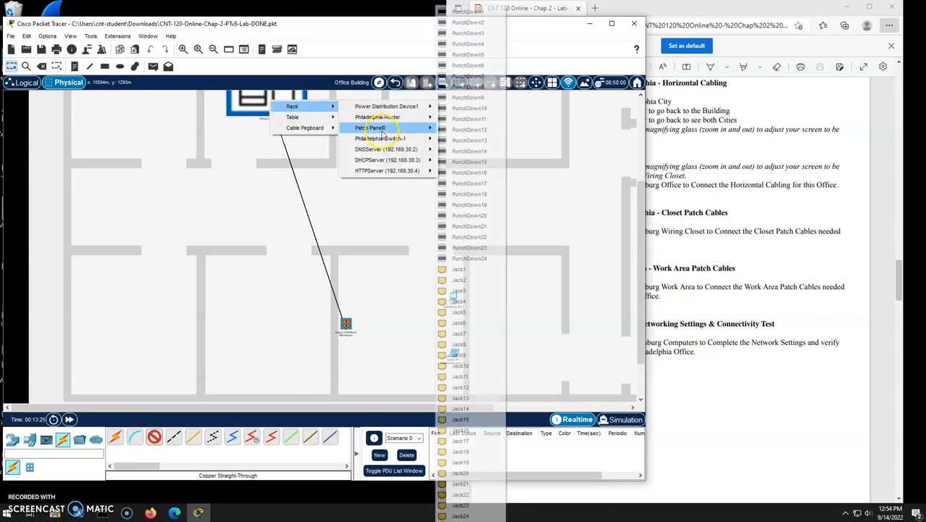
pyautogui.click(481, 13)
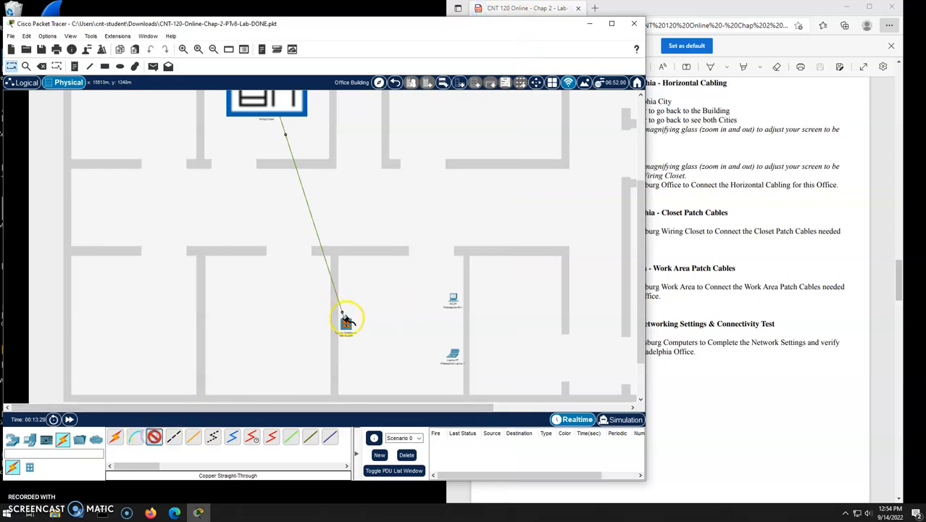
# Step: Run a copper straight-through cable from the wall mount's PunchDown2 to PunchDown2 on Patch Panel0 in the Wiring Closet
pyautogui.click(345, 322)
pyautogui.click(386, 312)
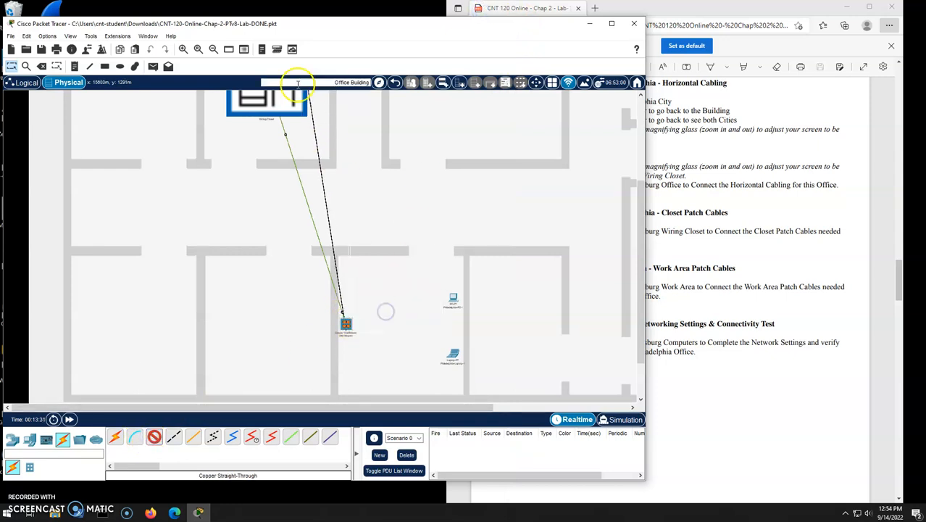
pyautogui.click(263, 103)
pyautogui.moveTo(308, 110)
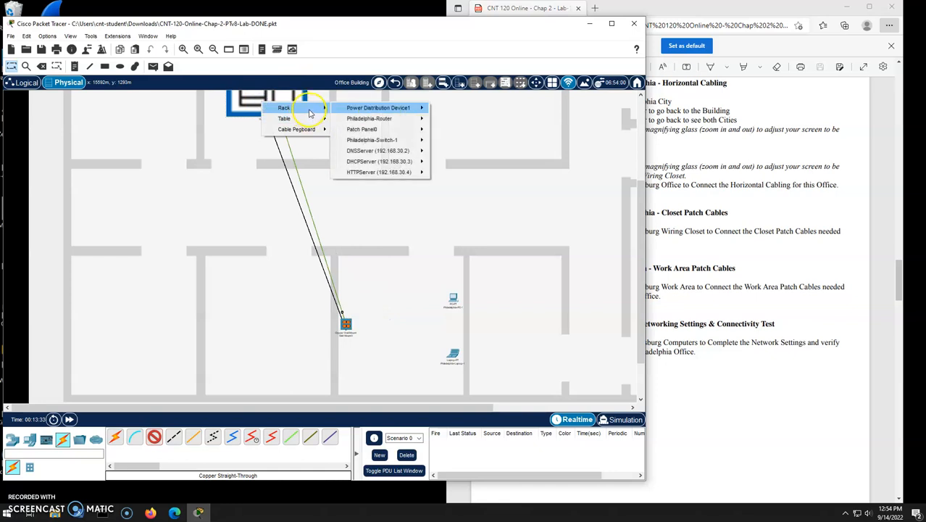
pyautogui.moveTo(373, 130)
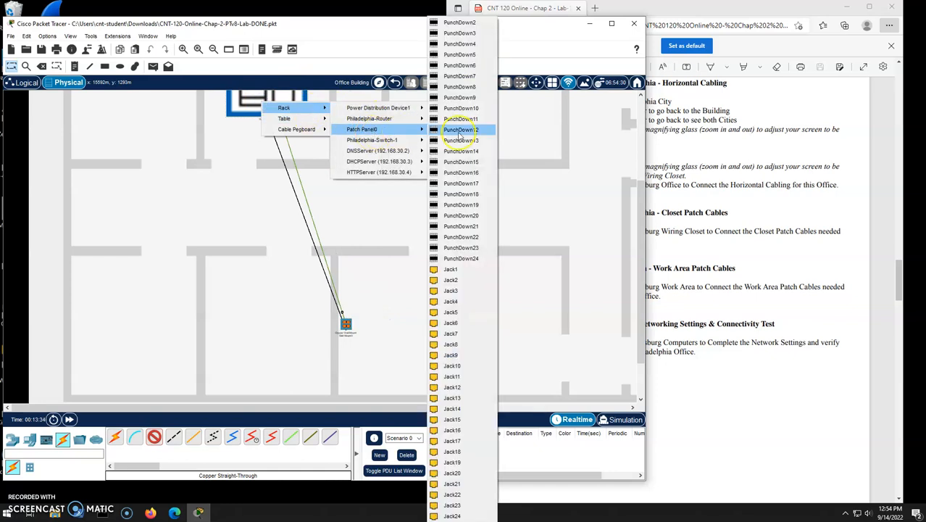
pyautogui.click(464, 22)
# Step: Connect PunchDown3 on the wall mount to PunchDown3 on Patch Panel0 with a copper straight-through cable
pyautogui.click(154, 436)
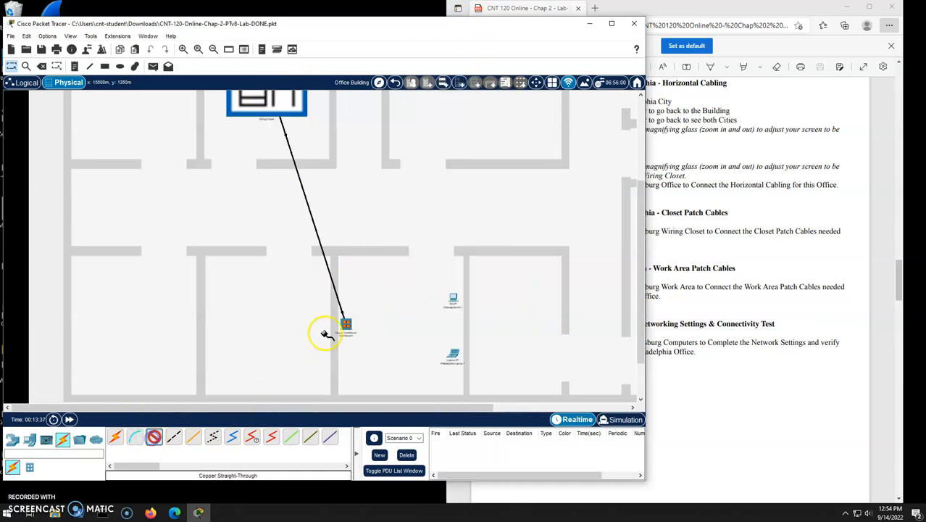
pyautogui.click(344, 324)
pyautogui.click(385, 337)
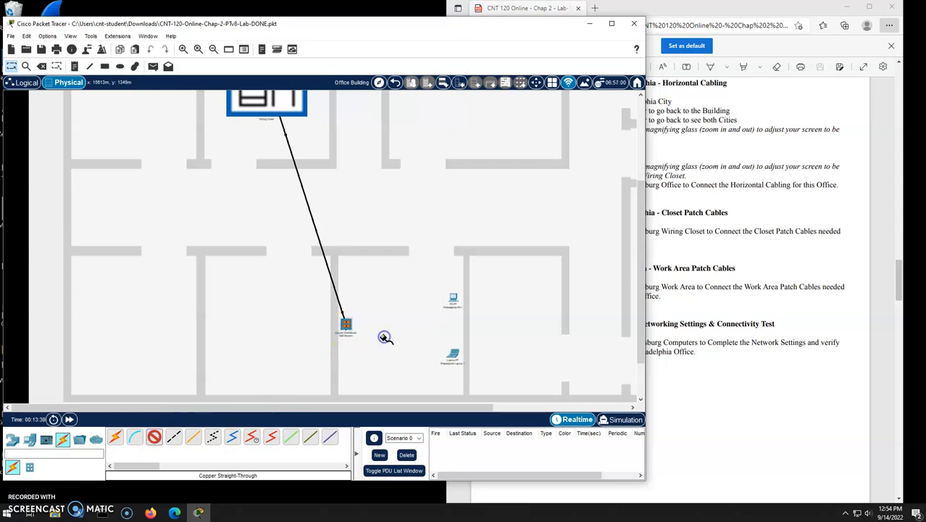
pyautogui.click(277, 107)
pyautogui.moveTo(302, 115)
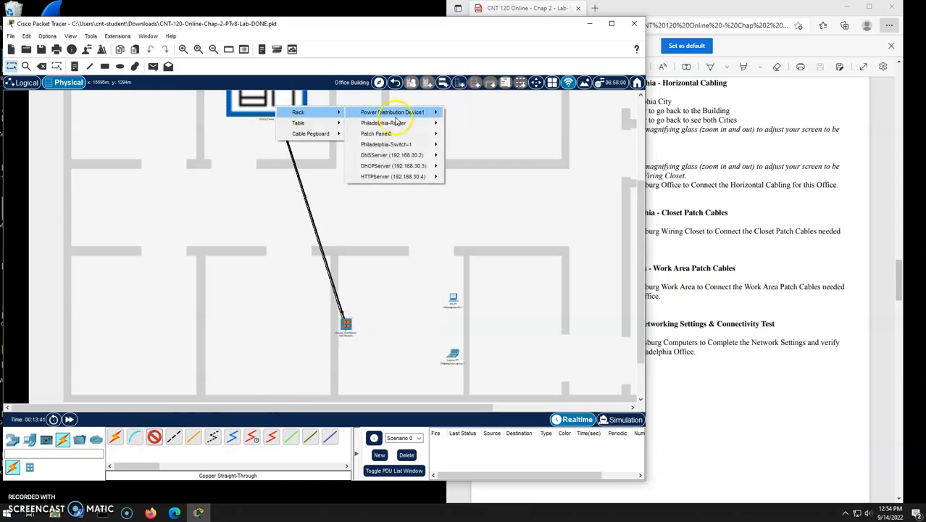
pyautogui.moveTo(391, 133)
pyautogui.click(484, 35)
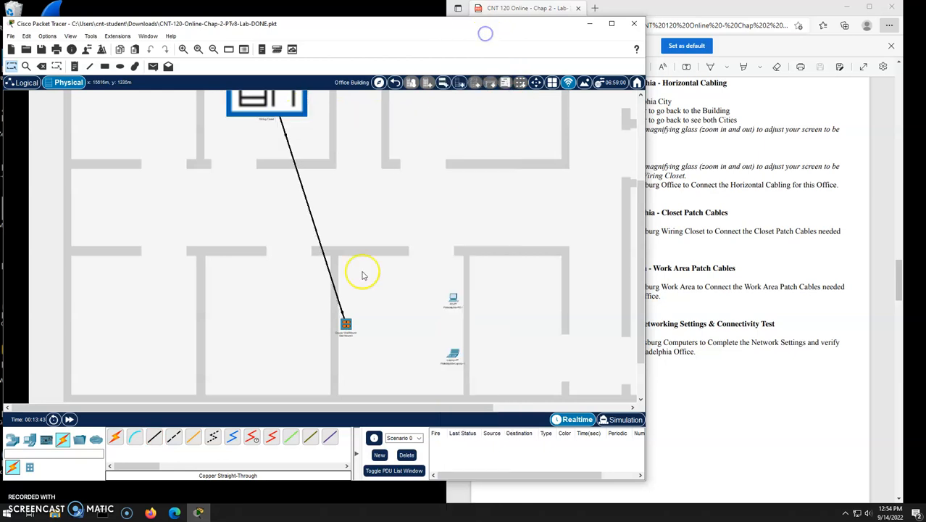
# Step: Connect PunchDown4 on the wall mount to PunchDown4 on Patch Panel0 with a copper straight-through cable
pyautogui.click(153, 437)
pyautogui.click(345, 326)
pyautogui.click(382, 361)
pyautogui.click(277, 104)
pyautogui.moveTo(309, 111)
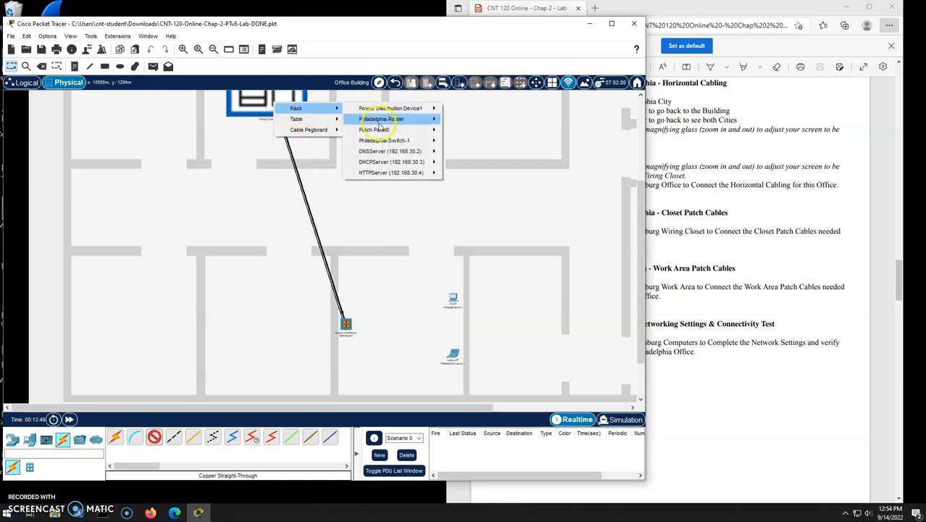
pyautogui.moveTo(406, 129)
pyautogui.click(478, 45)
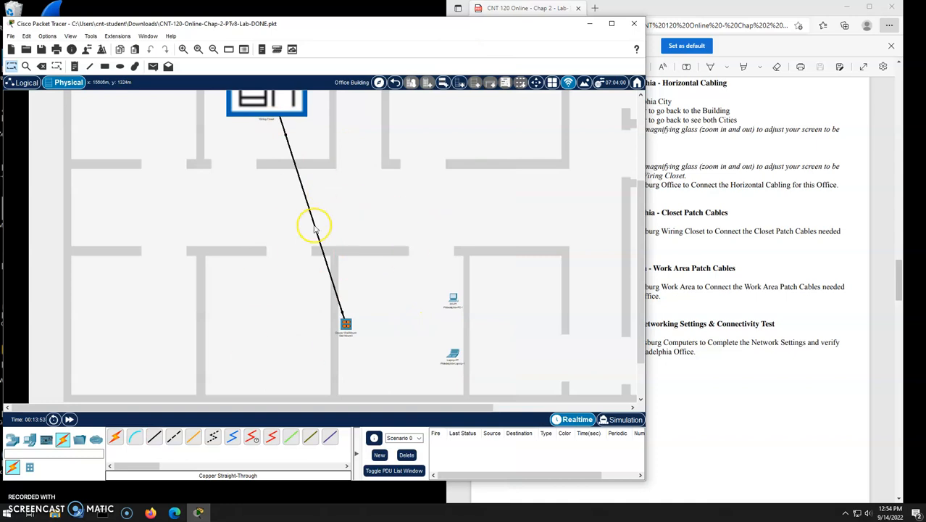
# Step: Delete all the cables running between the office wall mount and the Wiring Closet
pyautogui.moveTo(314, 229)
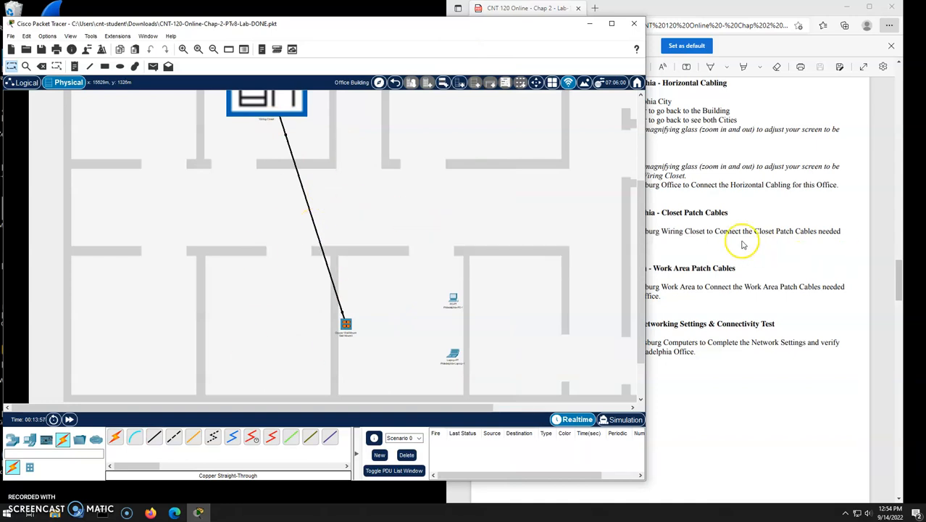
pyautogui.scroll(1, 361, 203)
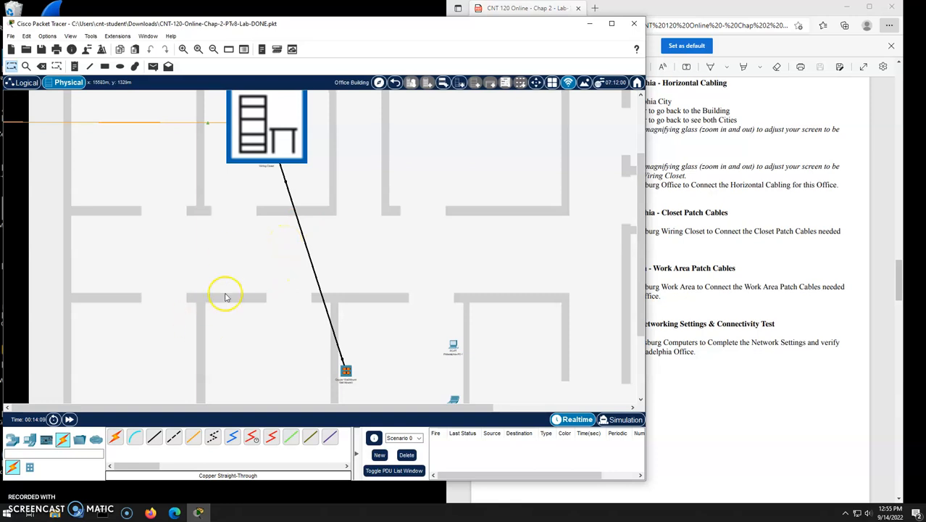
pyautogui.click(41, 66)
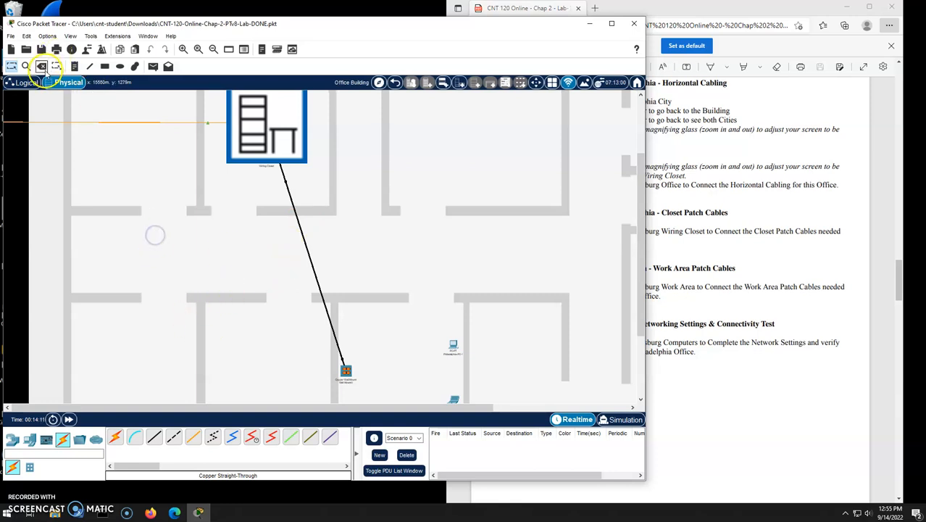
pyautogui.click(298, 220)
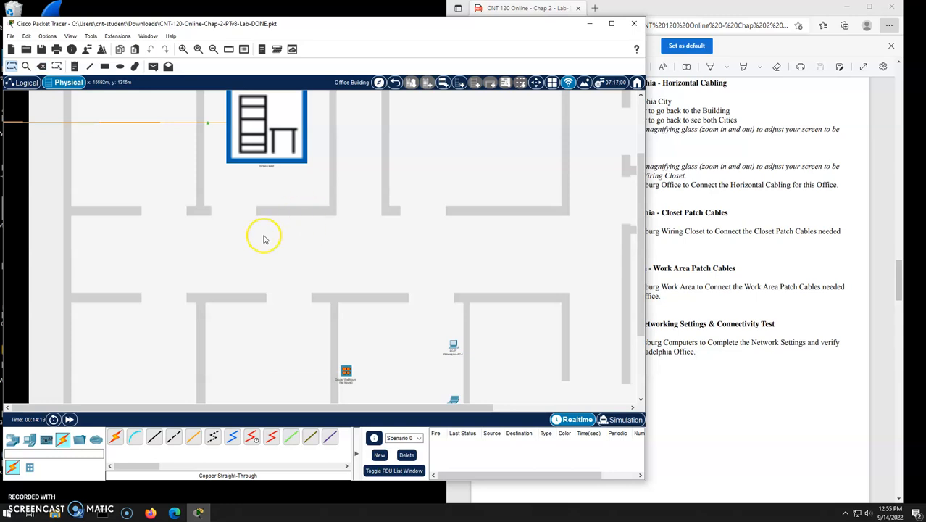
# Step: Cable PunchDown1 of the Philadelphia wall mount to PunchDown1 of Patch Panel0 in the closet rack, using copper straight-through
pyautogui.click(345, 370)
pyautogui.click(379, 339)
pyautogui.click(275, 137)
pyautogui.moveTo(299, 143)
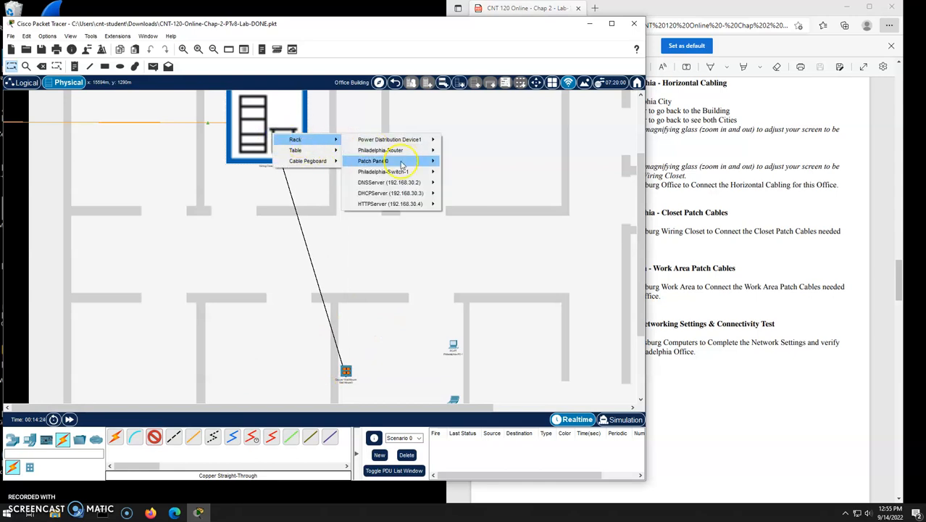
pyautogui.moveTo(395, 161)
pyautogui.click(475, 22)
# Step: Cable PunchDown2 of the wall mount to PunchDown2 of Patch Panel0 in the closet rack, using copper straight-through
pyautogui.click(153, 437)
pyautogui.click(344, 371)
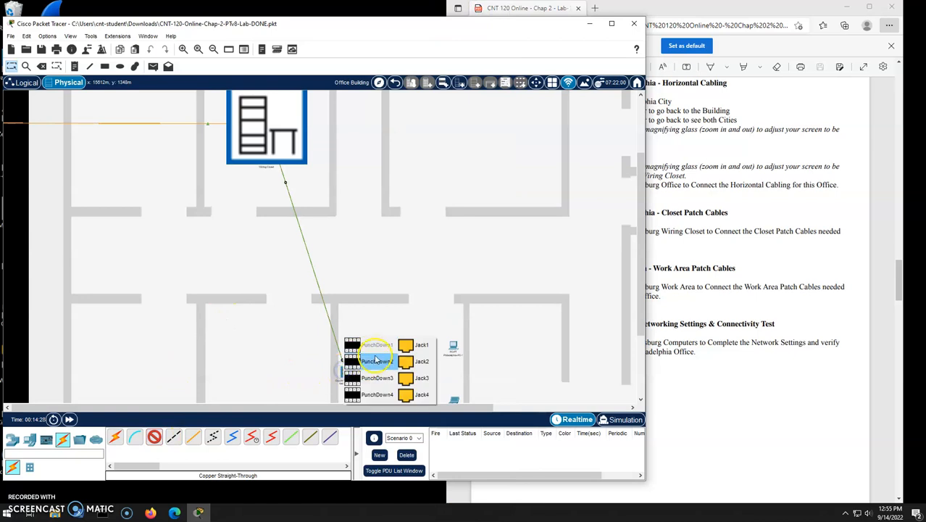
pyautogui.click(376, 361)
pyautogui.click(273, 114)
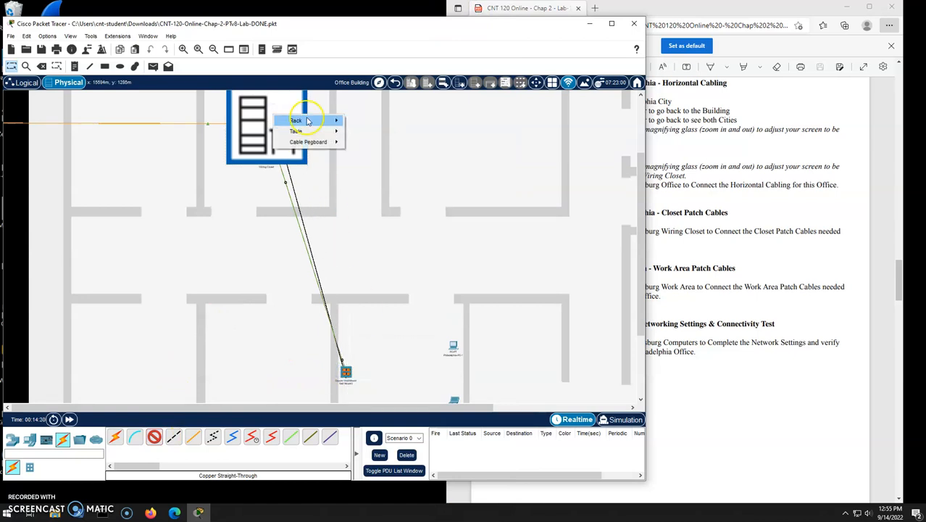
pyautogui.moveTo(298, 120)
pyautogui.moveTo(433, 142)
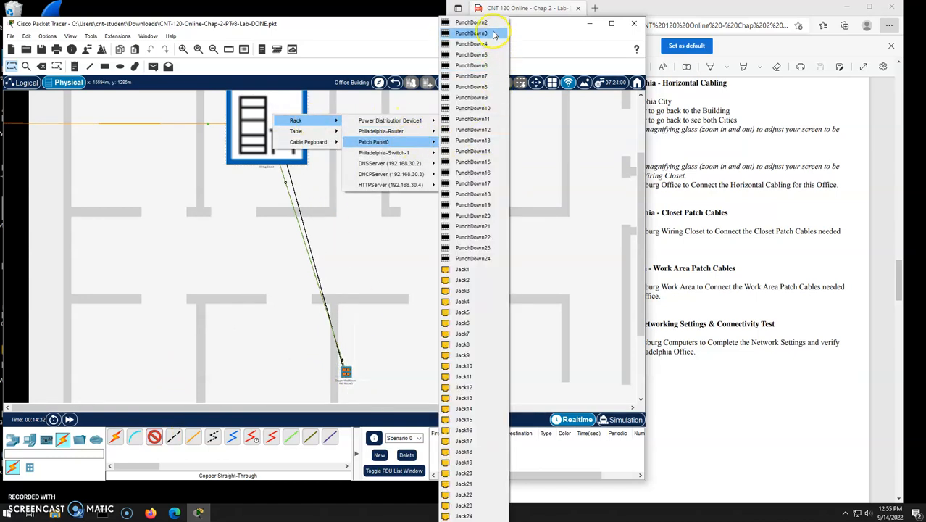
pyautogui.click(474, 25)
# Step: Cable PunchDown3 of the wall mount to PunchDown3 of Patch Panel0 in the closet rack, using copper straight-through
pyautogui.click(154, 437)
pyautogui.click(345, 372)
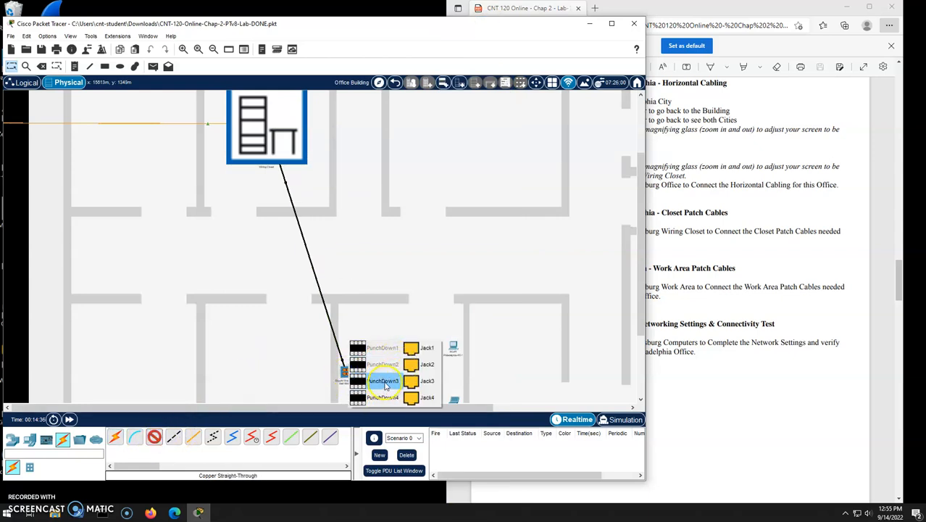
pyautogui.click(382, 394)
pyautogui.click(276, 126)
pyautogui.moveTo(298, 130)
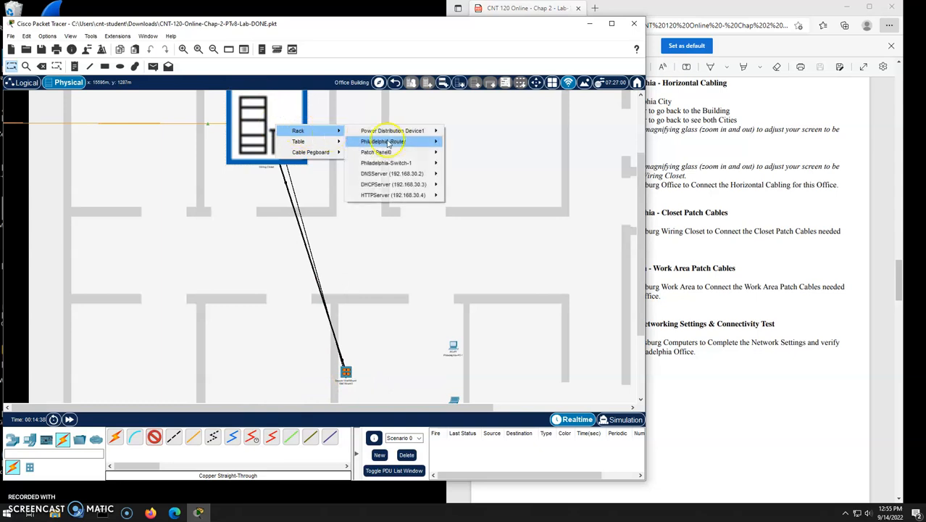
pyautogui.moveTo(377, 152)
pyautogui.click(475, 34)
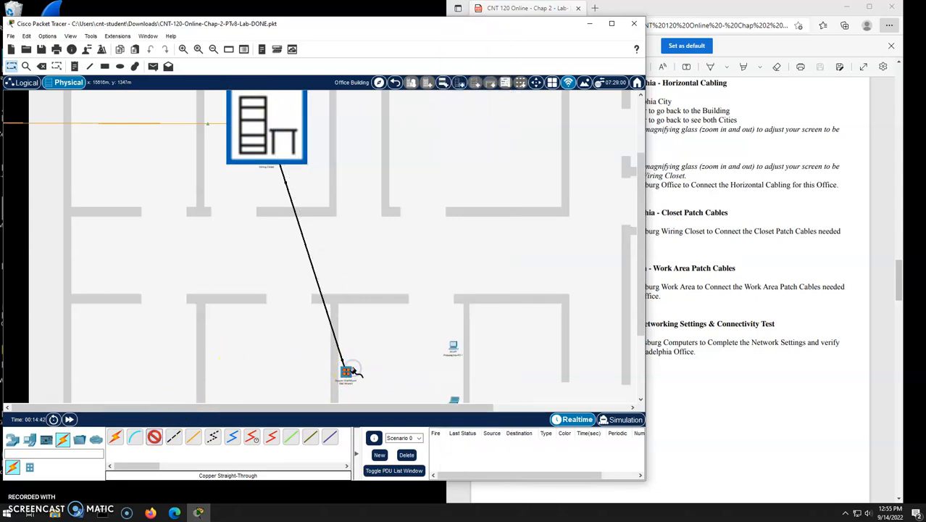
# Step: Cable PunchDown4 of the wall mount to PunchDown4 of Patch Panel0 in the closet rack, using copper straight-through
pyautogui.click(346, 370)
pyautogui.click(384, 381)
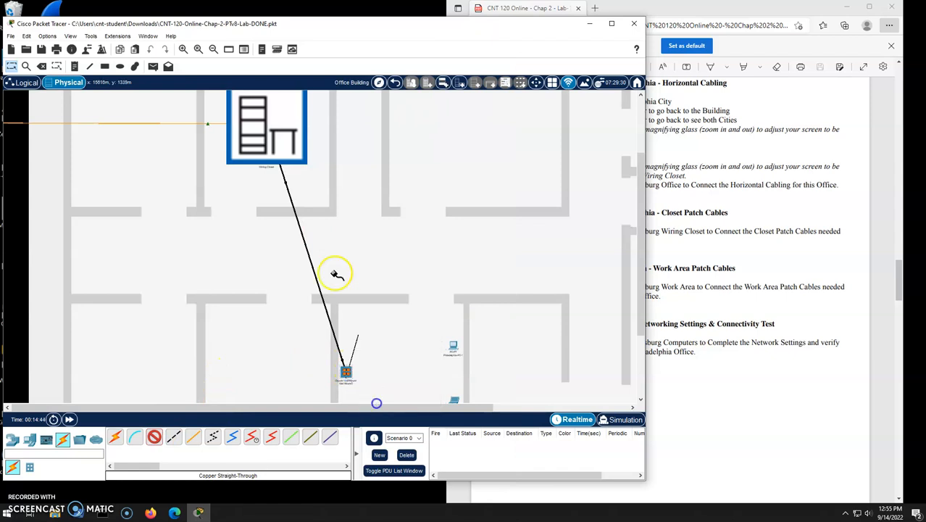
pyautogui.click(276, 145)
pyautogui.moveTo(301, 151)
pyautogui.moveTo(435, 173)
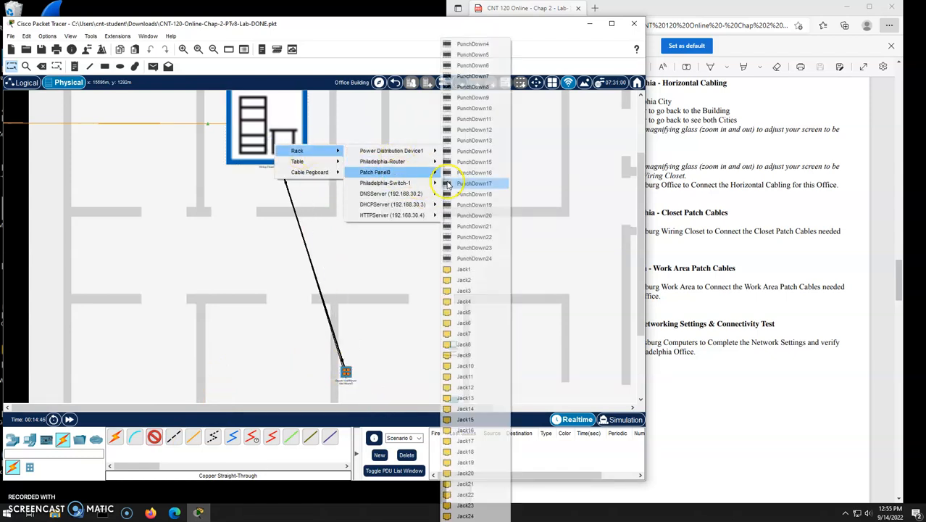
pyautogui.click(470, 47)
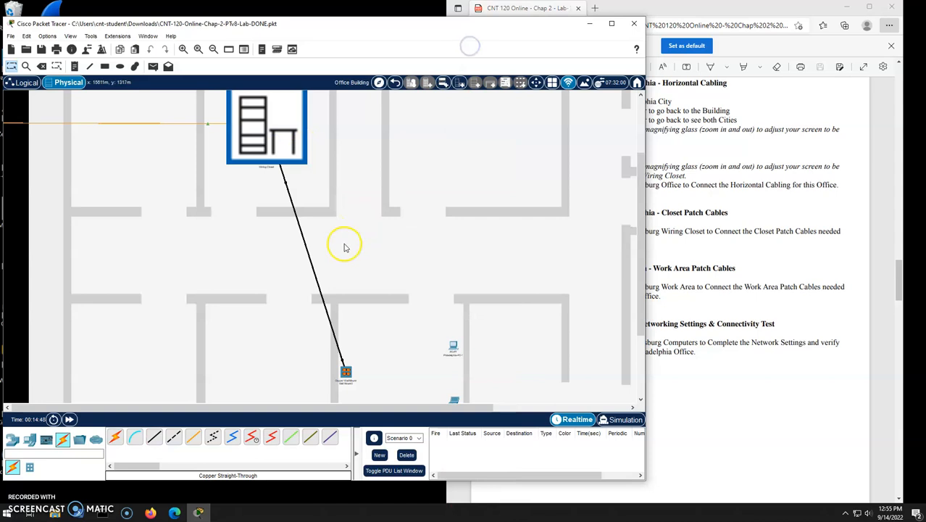
# Step: Enter the Wiring Closet and patch Jack1 of Patch Panel0 to FastEthernet0/1 of Philadelphia-Switch-1, using a copper straight-through cable
pyautogui.click(268, 132)
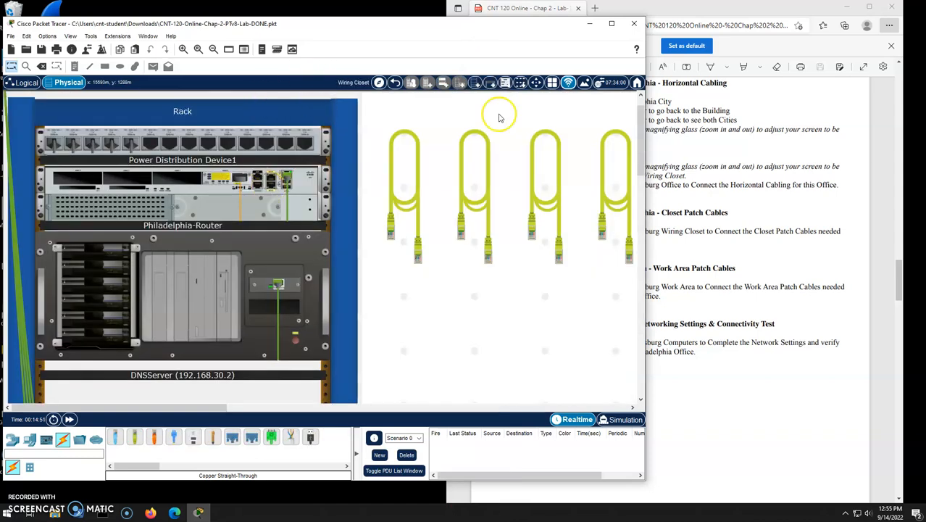
pyautogui.click(213, 49)
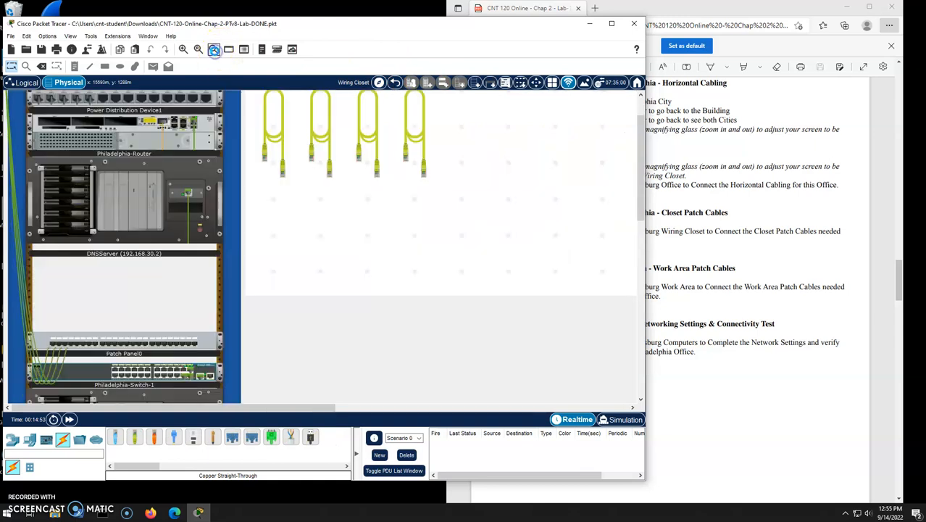
pyautogui.click(213, 49)
pyautogui.click(213, 49)
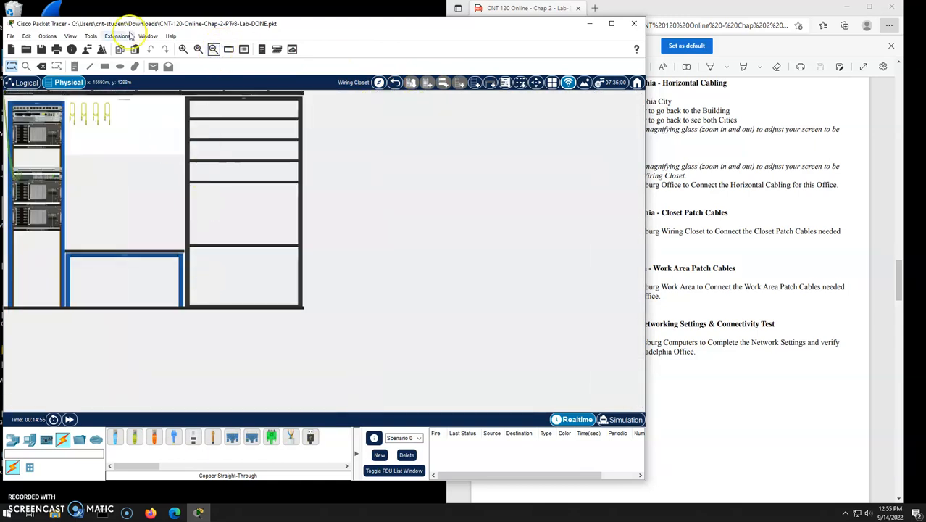
pyautogui.click(181, 49)
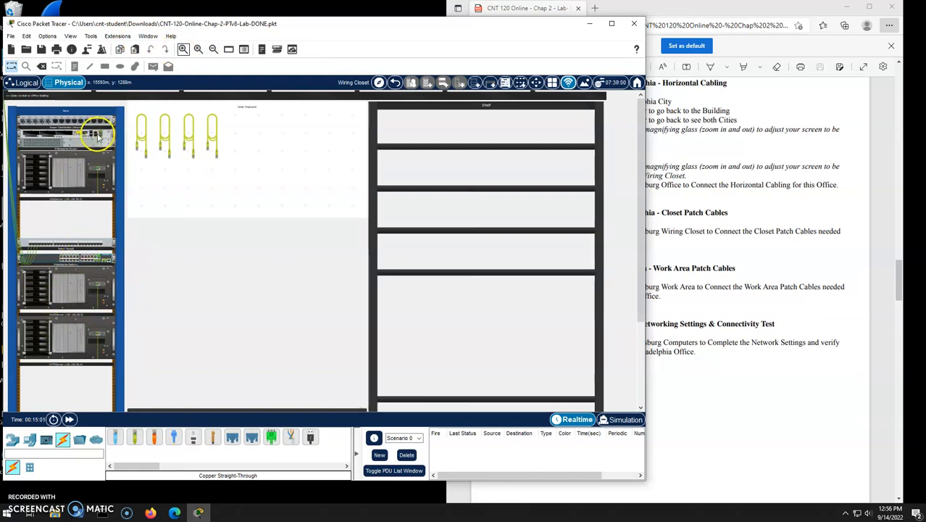
pyautogui.moveTo(85, 135)
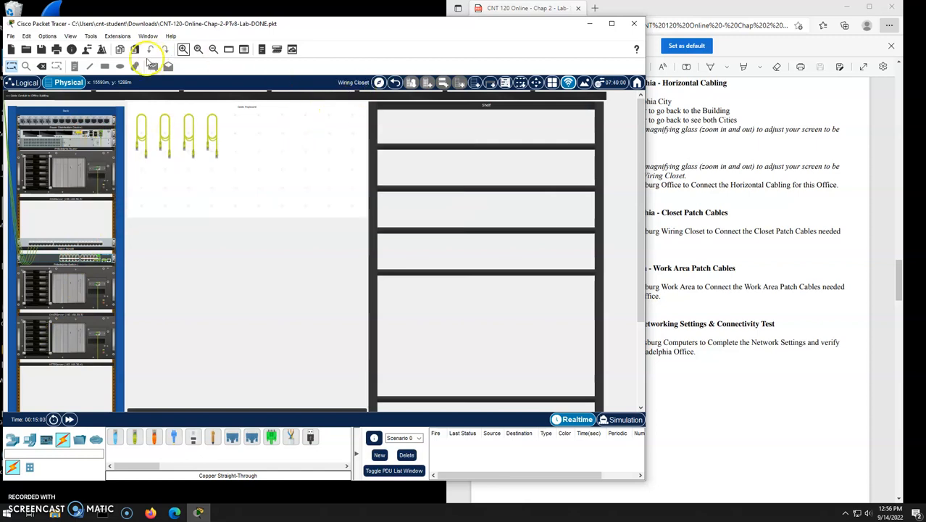
pyautogui.click(183, 49)
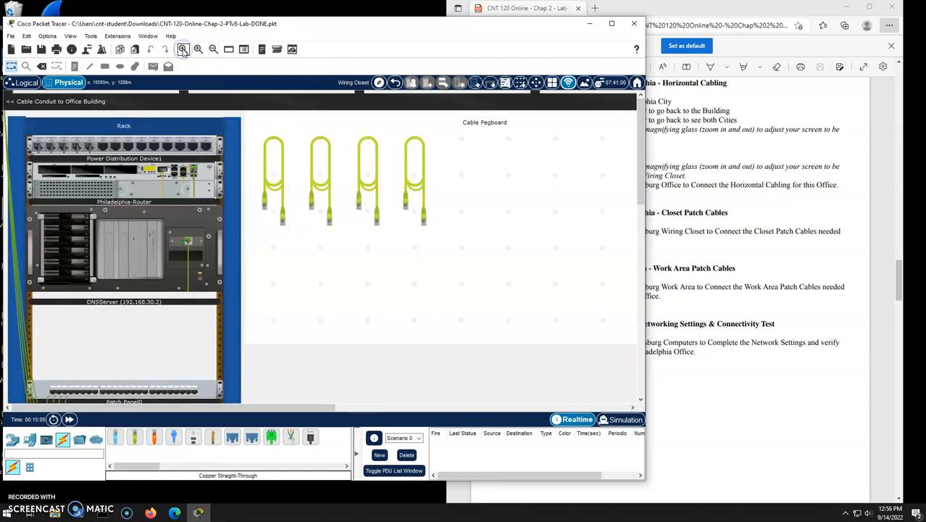
pyautogui.scroll(-5, 180, 217)
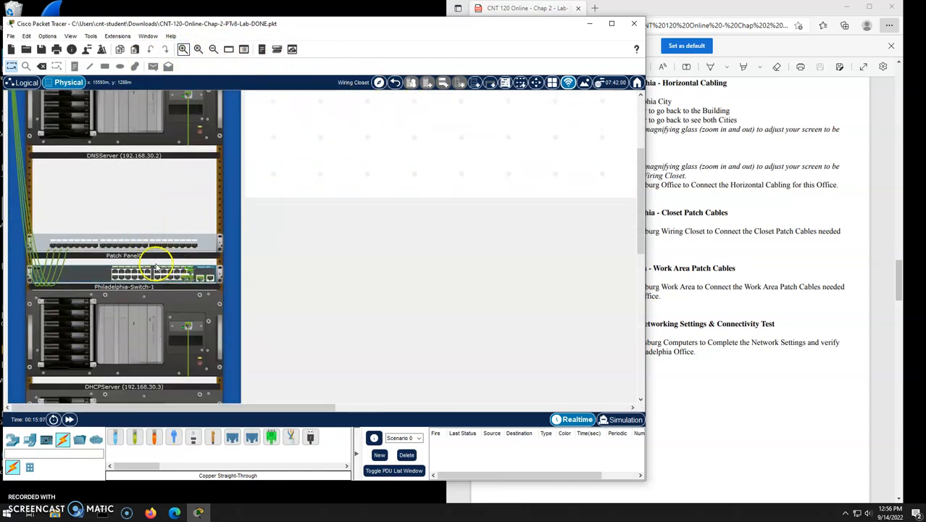
pyautogui.click(184, 50)
pyautogui.scroll(-4, 172, 193)
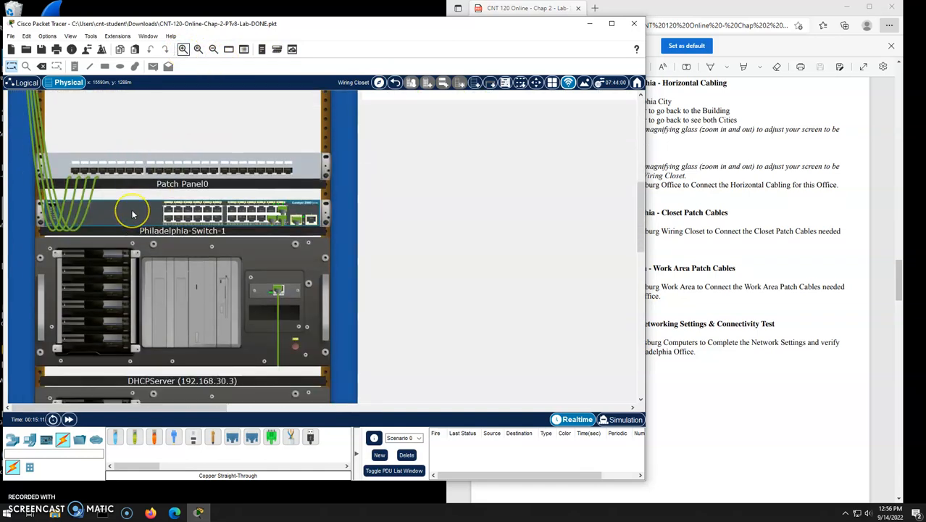
pyautogui.moveTo(73, 171)
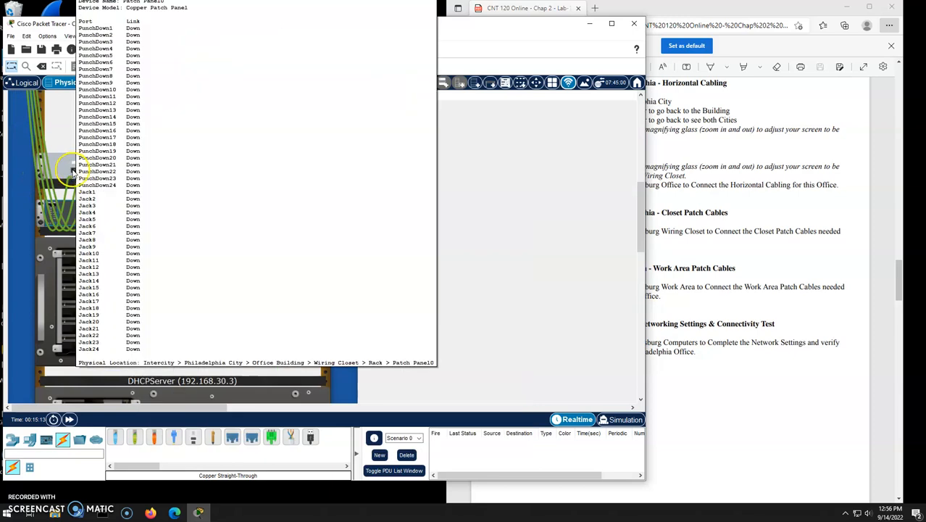
pyautogui.click(136, 439)
pyautogui.click(74, 172)
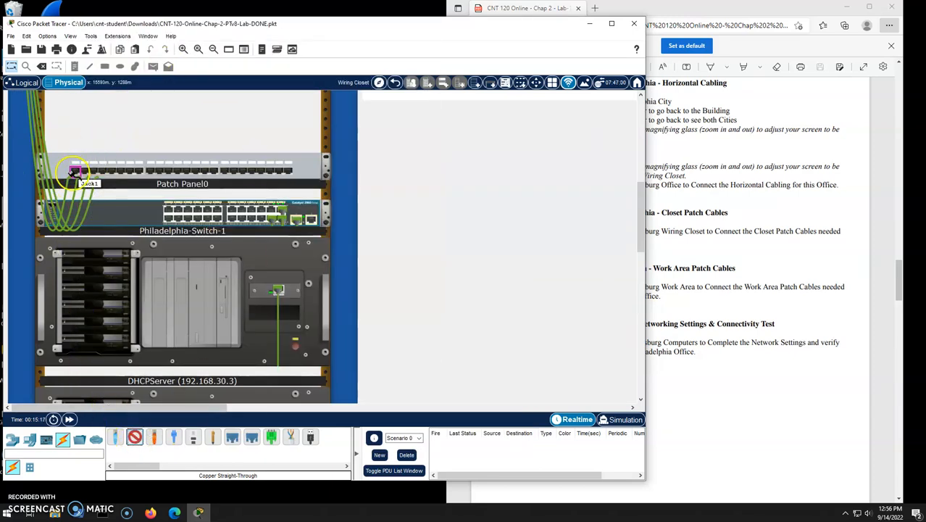
pyautogui.click(169, 210)
# Step: Patch Jack2 of Patch Panel0 to FastEthernet0/2 of Philadelphia-Switch-1, using a copper straight-through cable
pyautogui.click(135, 436)
pyautogui.click(85, 174)
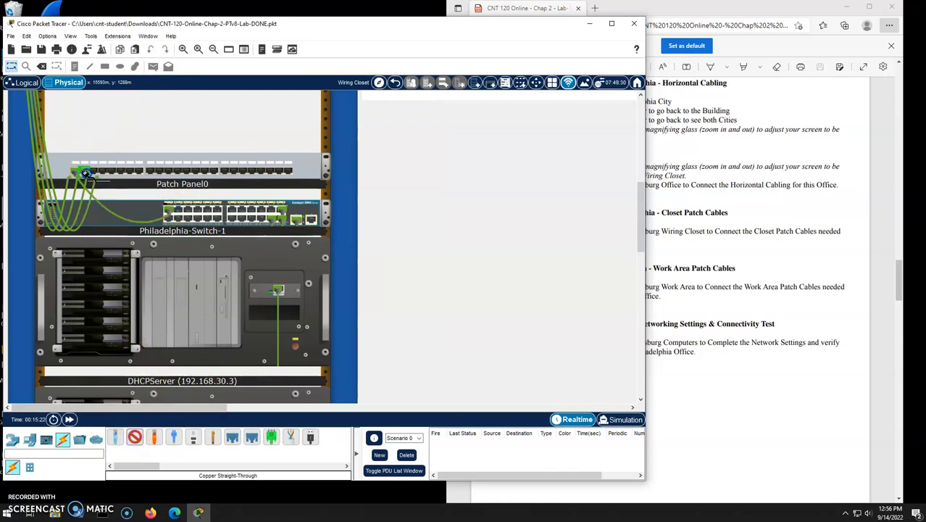
pyautogui.click(168, 217)
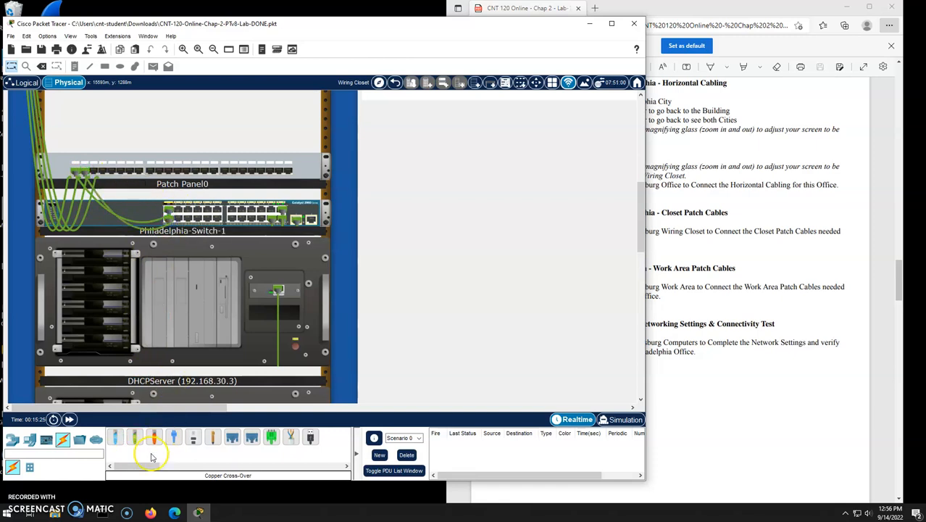
pyautogui.click(135, 436)
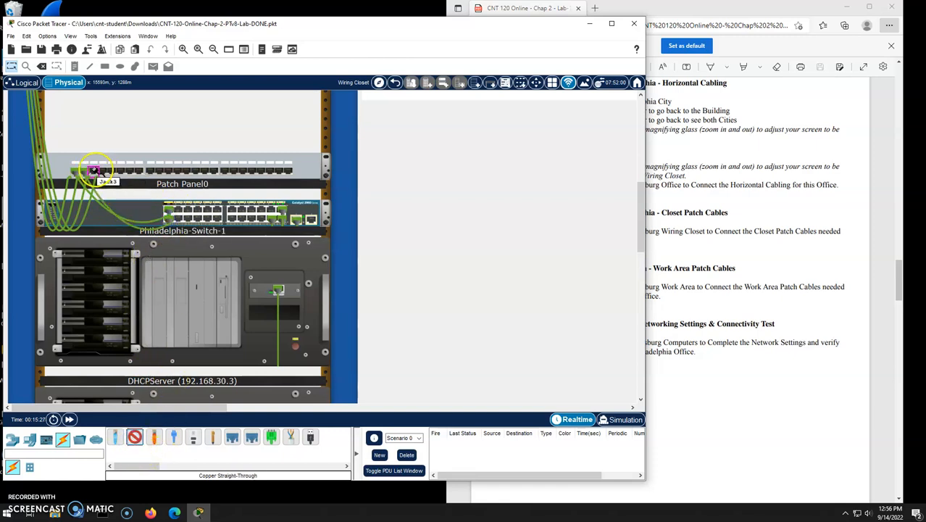
pyautogui.click(199, 212)
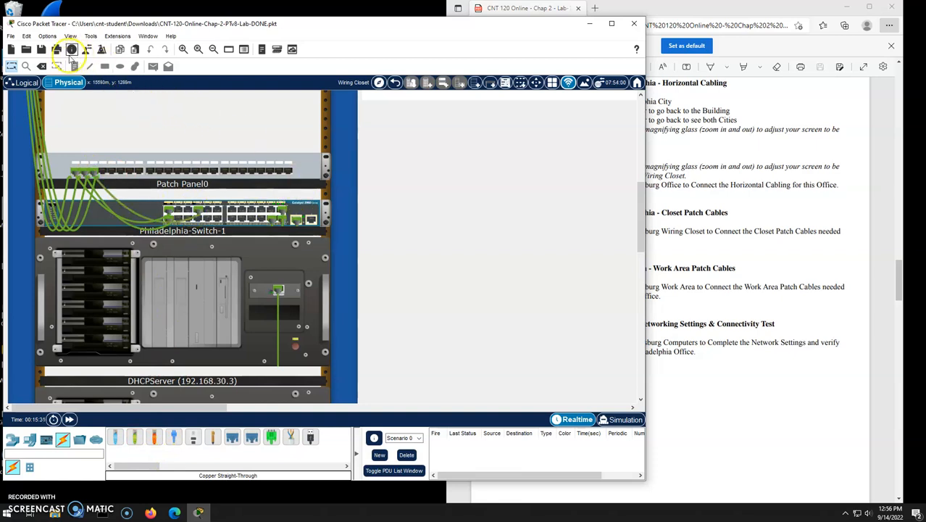
pyautogui.click(42, 66)
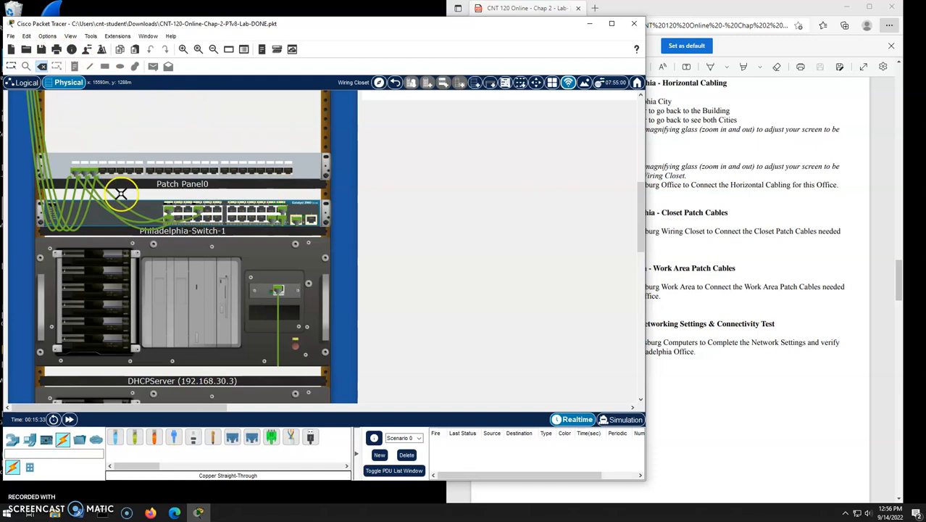
pyautogui.click(119, 201)
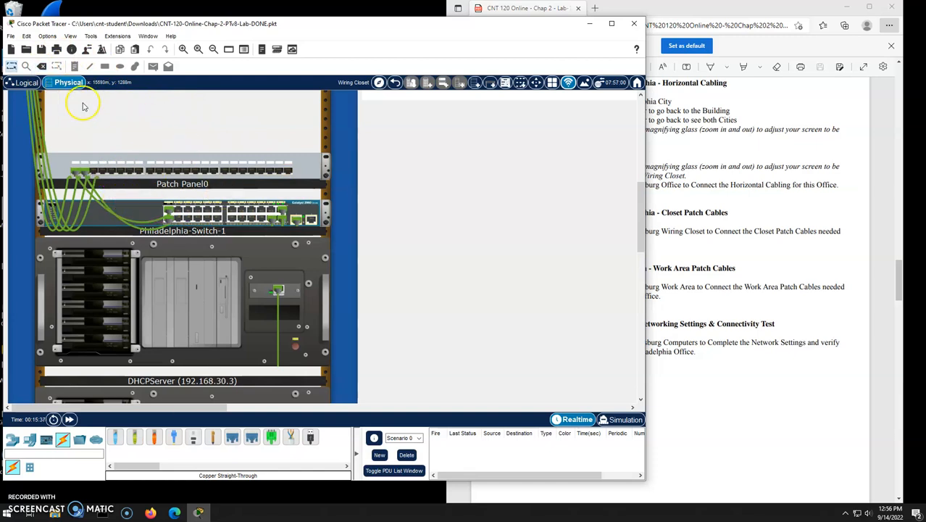
# Step: Patch Jack3 of Patch Panel0 to FastEthernet0/3 of Philadelphia-Switch-1, using a copper straight-through cable
pyautogui.click(135, 436)
pyautogui.click(84, 172)
pyautogui.click(179, 210)
# Step: Patch Jack4 of Patch Panel0 to FastEthernet0/4 of Philadelphia-Switch-1, using a copper straight-through cable
pyautogui.click(135, 436)
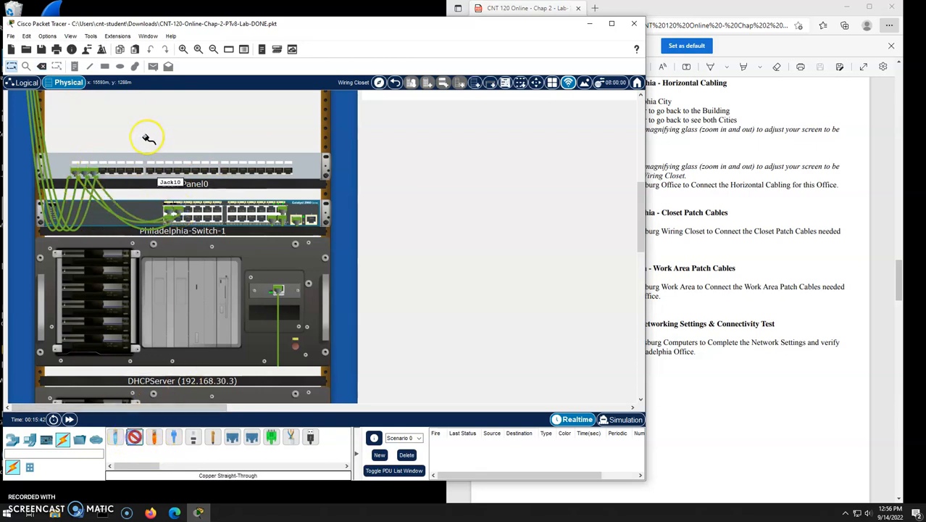
pyautogui.click(102, 171)
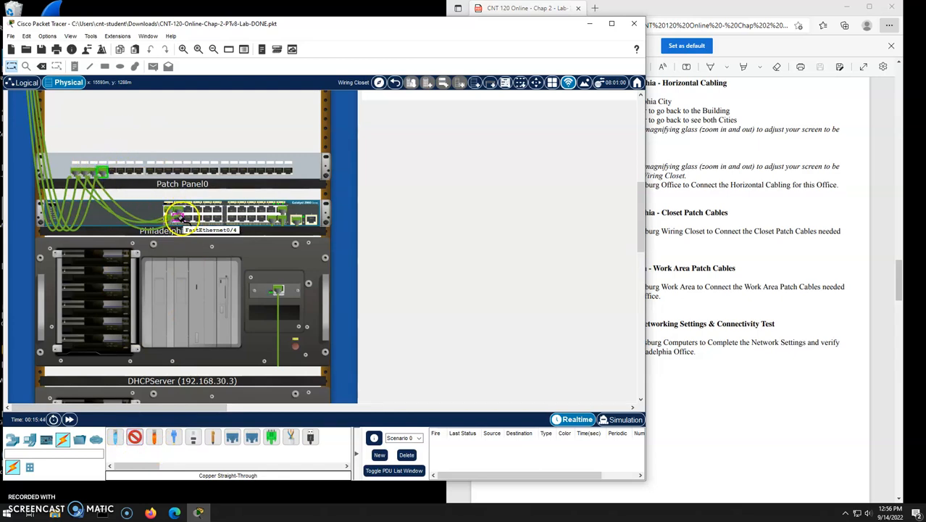
pyautogui.click(178, 219)
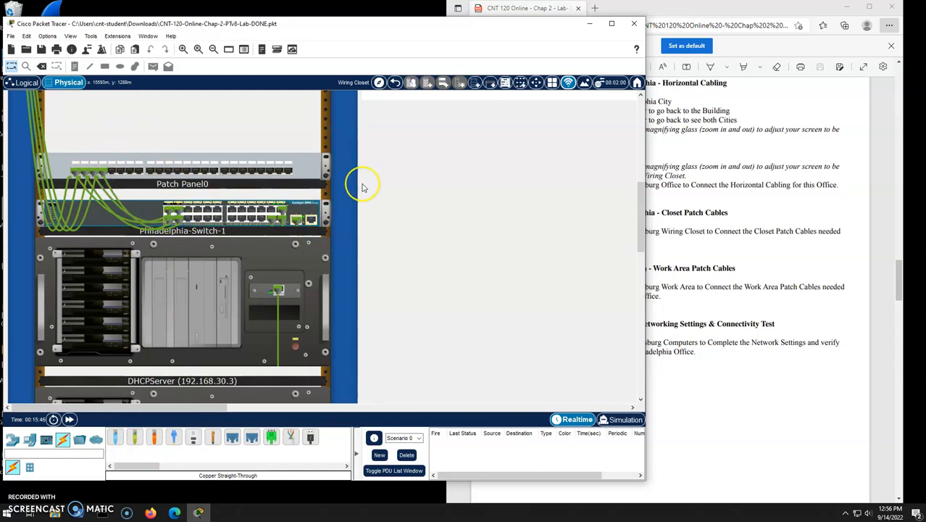
# Step: Check the Closet Patch Cables instructions in the lab PDF and hide the cables attached to Patch Panel0 in the Packet Tracer rack
pyautogui.click(755, 228)
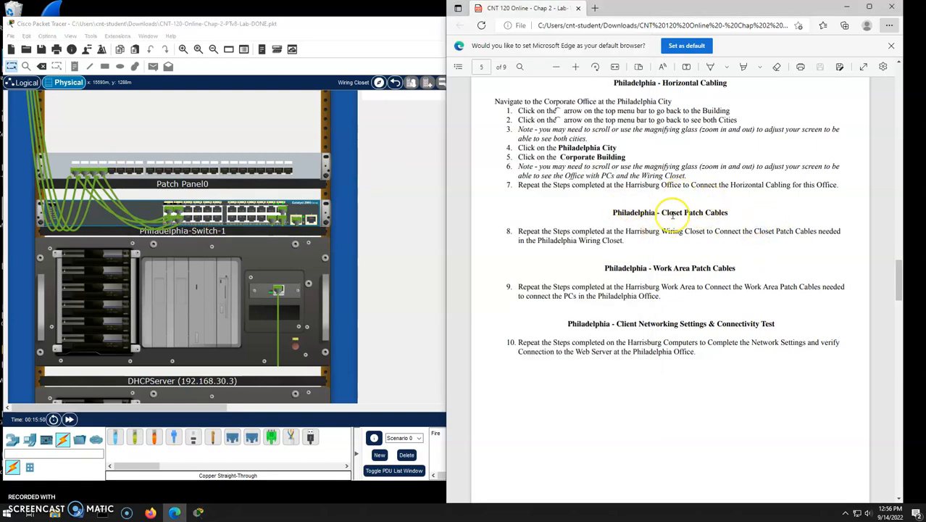
pyautogui.click(232, 178)
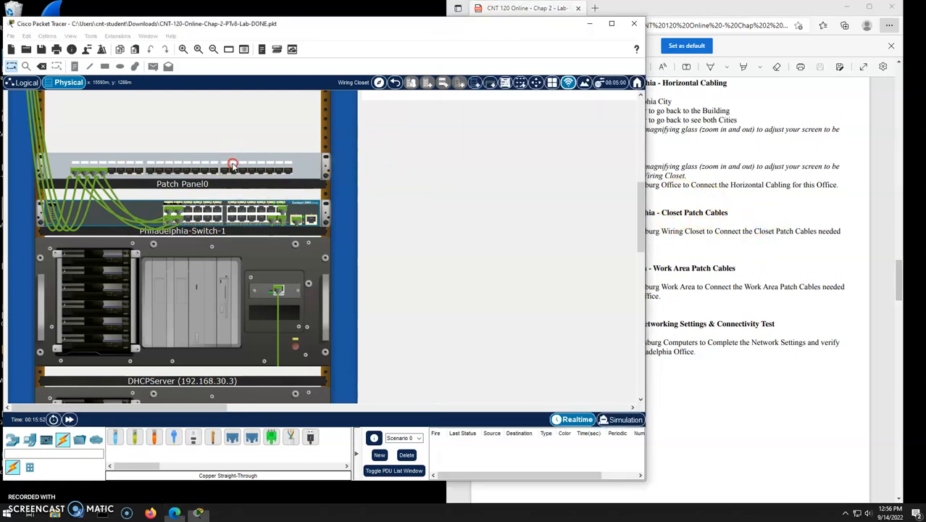
pyautogui.rightClick(233, 165)
pyautogui.click(275, 203)
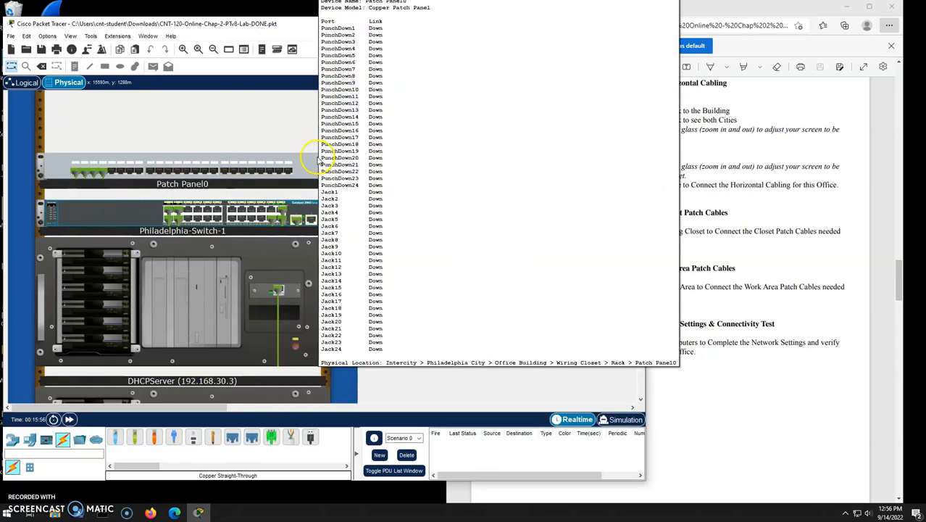
pyautogui.click(221, 121)
# Step: Return from the Wiring Closet to the office building and cable Philadelphia-PC-1 to Wall Mount0, using copper straight-through
pyautogui.click(740, 262)
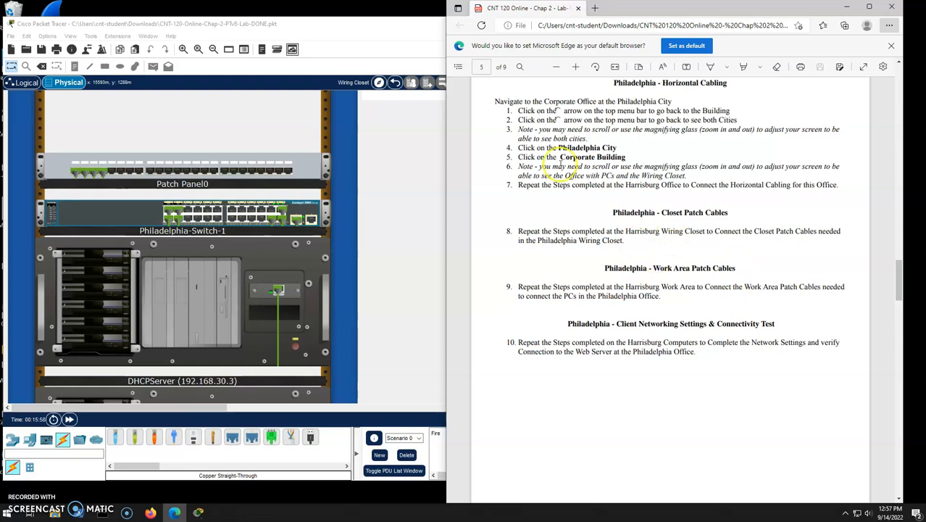
pyautogui.click(217, 27)
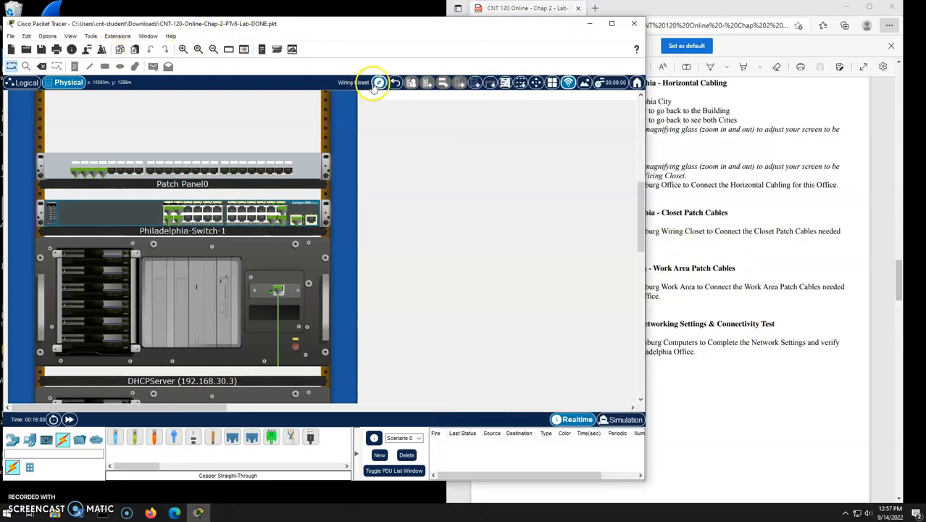
pyautogui.click(398, 84)
pyautogui.scroll(-3, 337, 196)
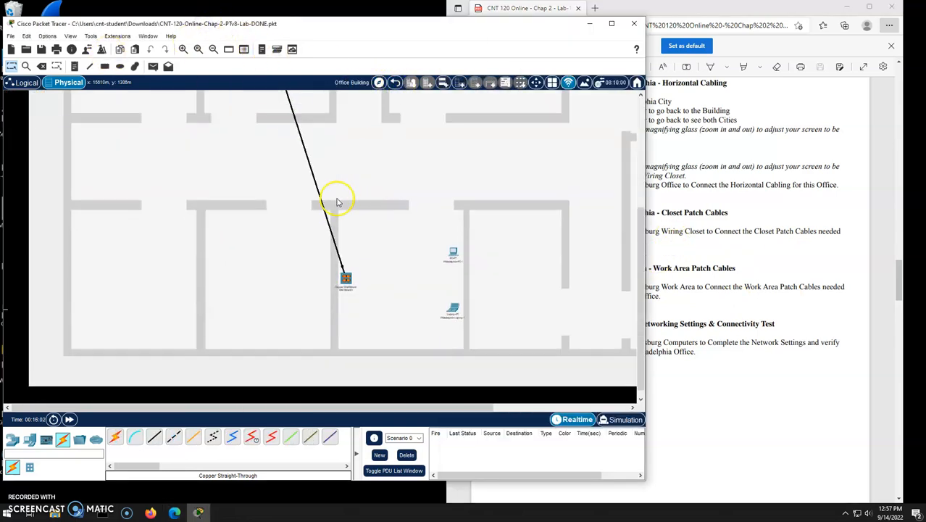
pyautogui.click(183, 48)
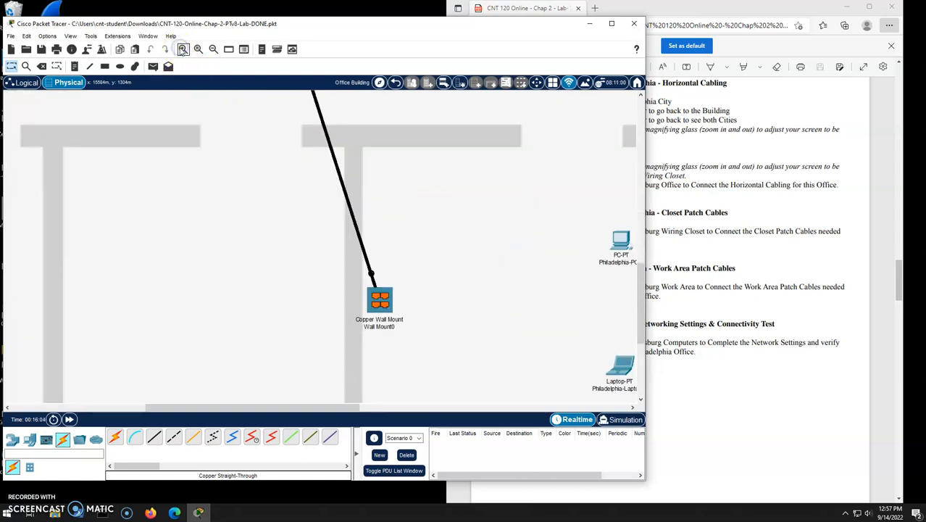
pyautogui.moveTo(319, 407); pyautogui.dragTo(403, 407)
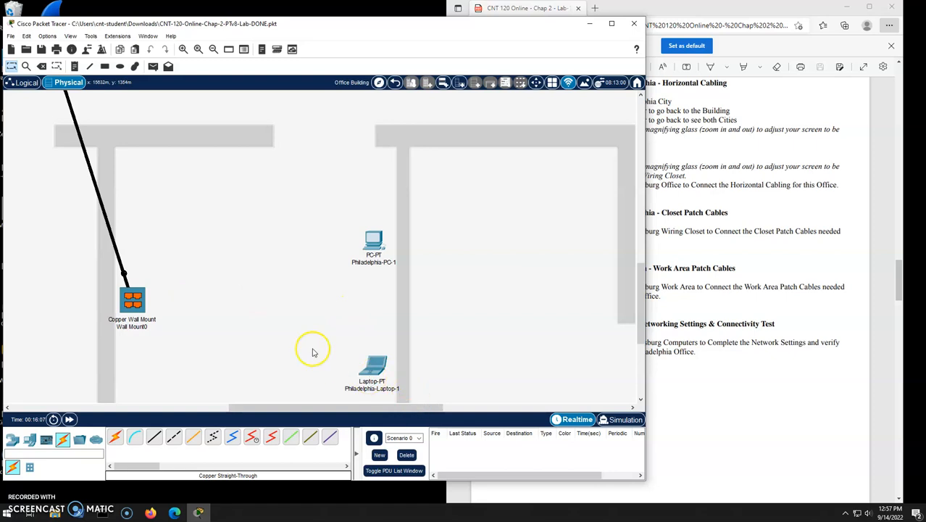
pyautogui.click(154, 436)
pyautogui.click(373, 243)
pyautogui.click(403, 280)
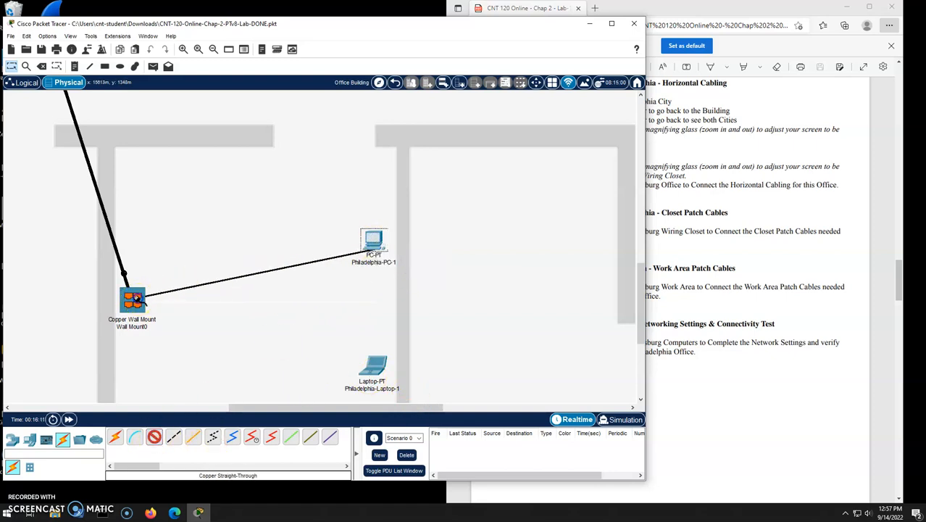
pyautogui.click(130, 299)
pyautogui.click(216, 274)
# Step: Cable Philadelphia-Laptop-1 to Wall Mount0 with copper straight-through, and go back to the lab PDF in Edge for the client networking instructions
pyautogui.click(155, 435)
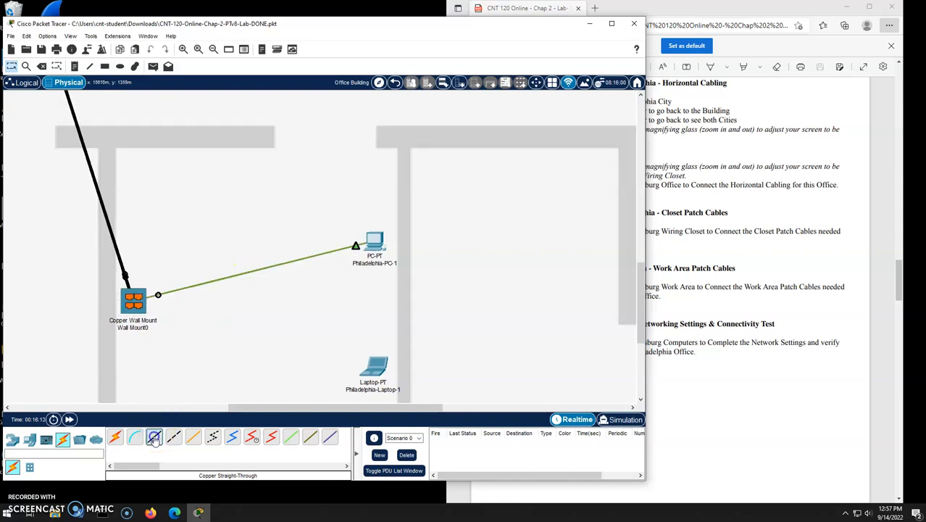
pyautogui.click(362, 357)
pyautogui.click(384, 409)
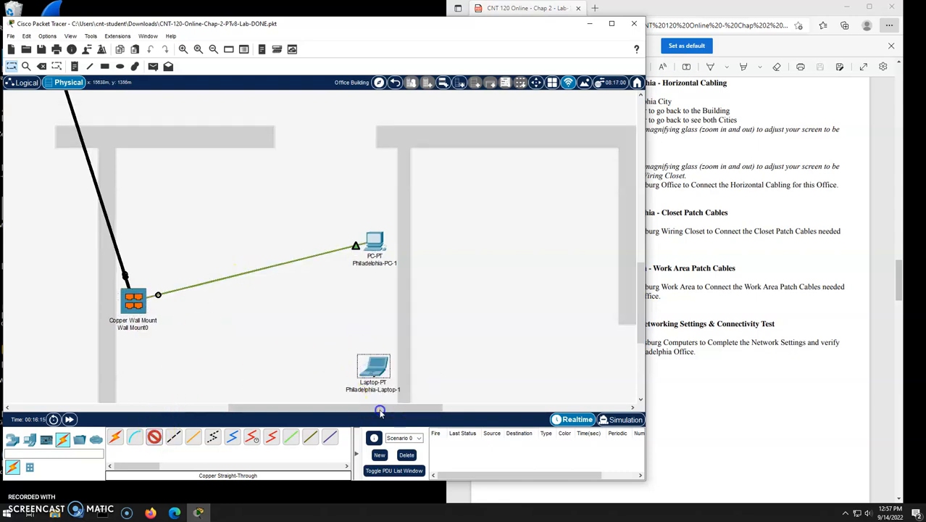
pyautogui.click(133, 281)
pyautogui.click(225, 310)
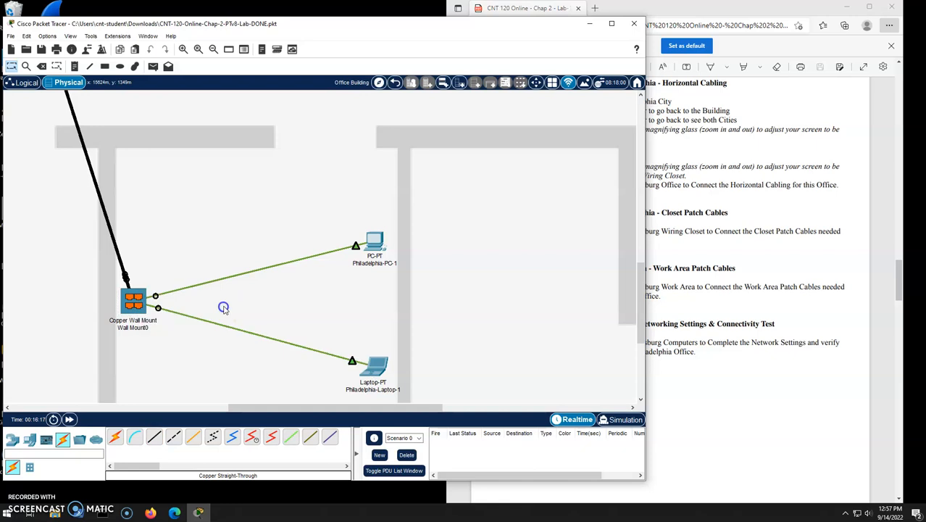
pyautogui.click(758, 269)
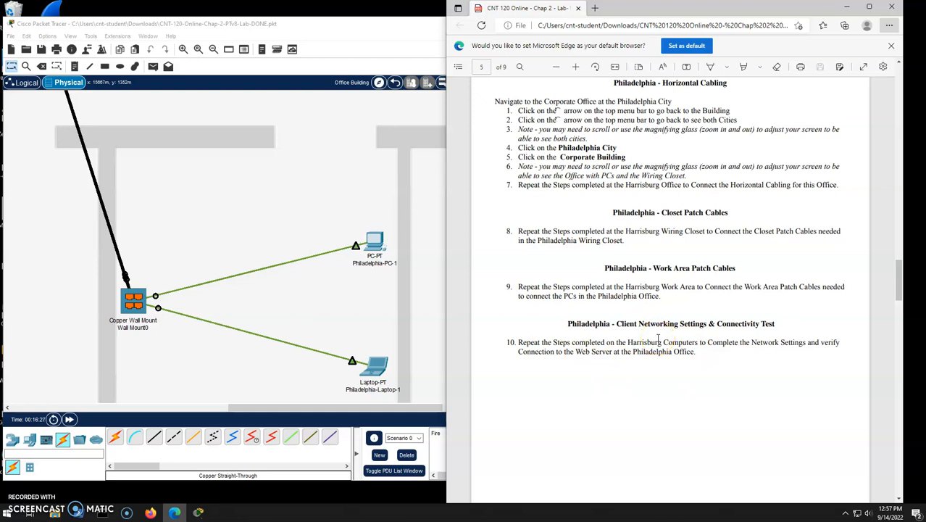
# Step: Go back into the Philadelphia Wiring Closet in Packet Tracer and inspect the port connections on Patch Panel0 and Philadelphia-Switch-1
pyautogui.scroll(5, 268, 266)
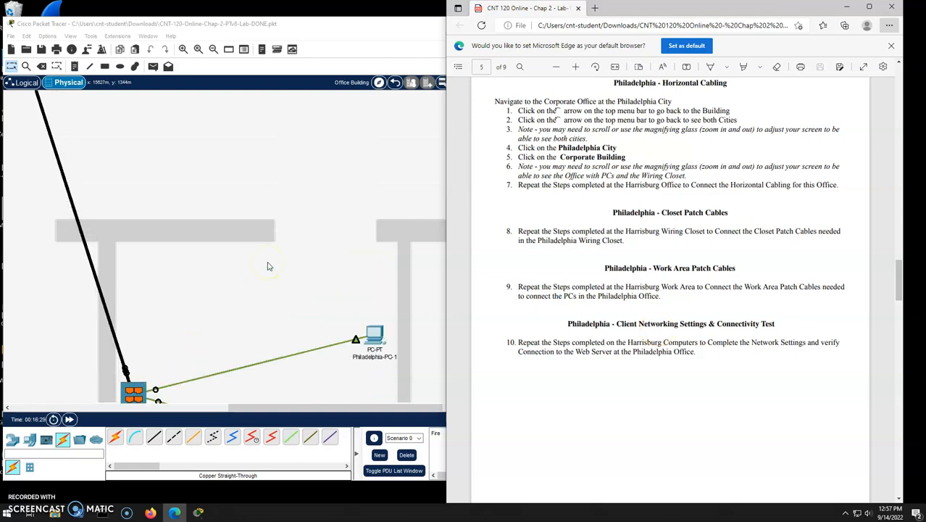
pyautogui.click(390, 72)
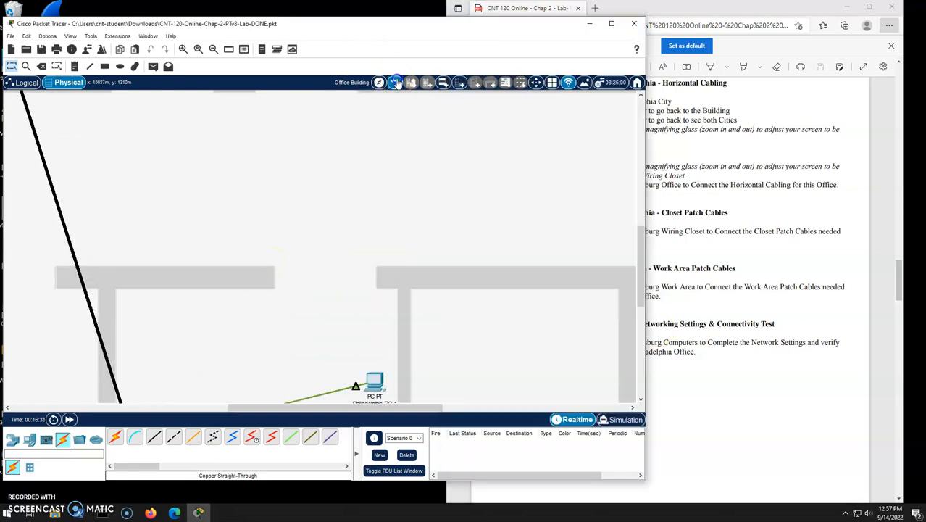
pyautogui.click(394, 81)
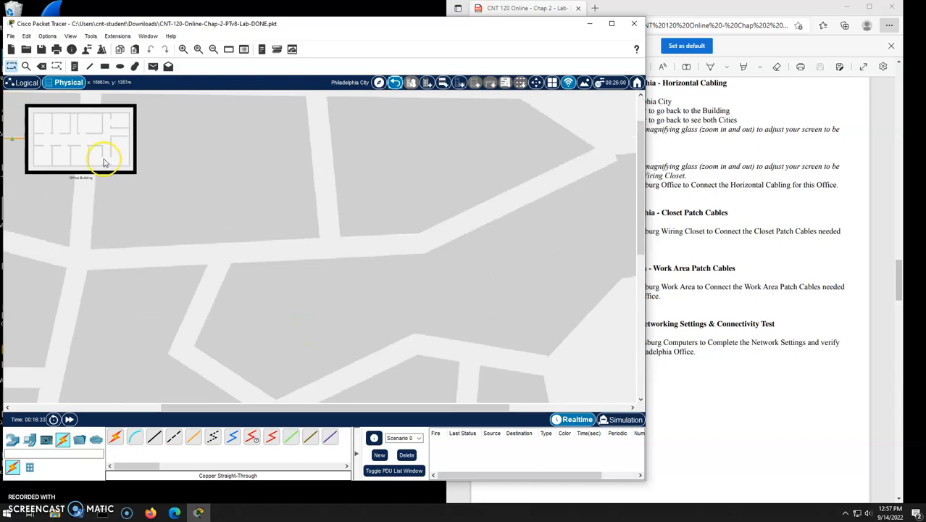
pyautogui.click(104, 162)
pyautogui.moveTo(310, 405); pyautogui.dragTo(160, 393)
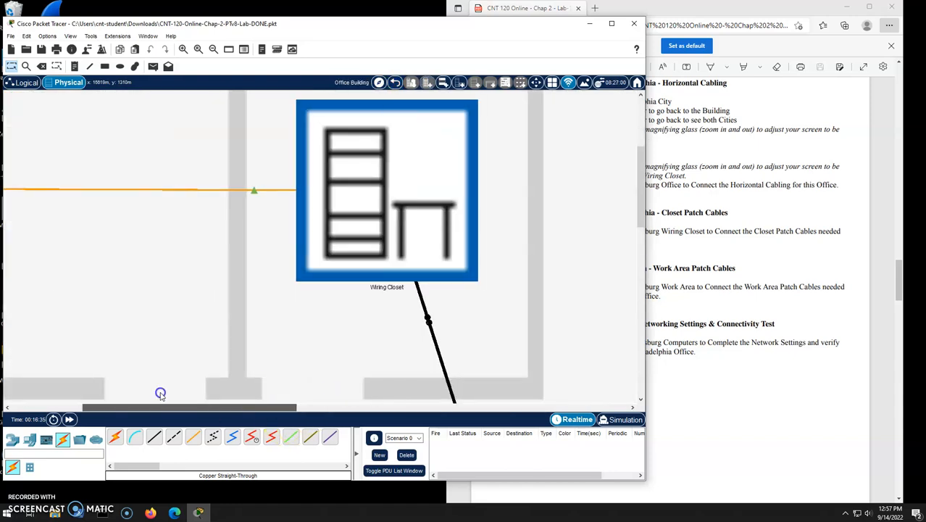
pyautogui.click(213, 48)
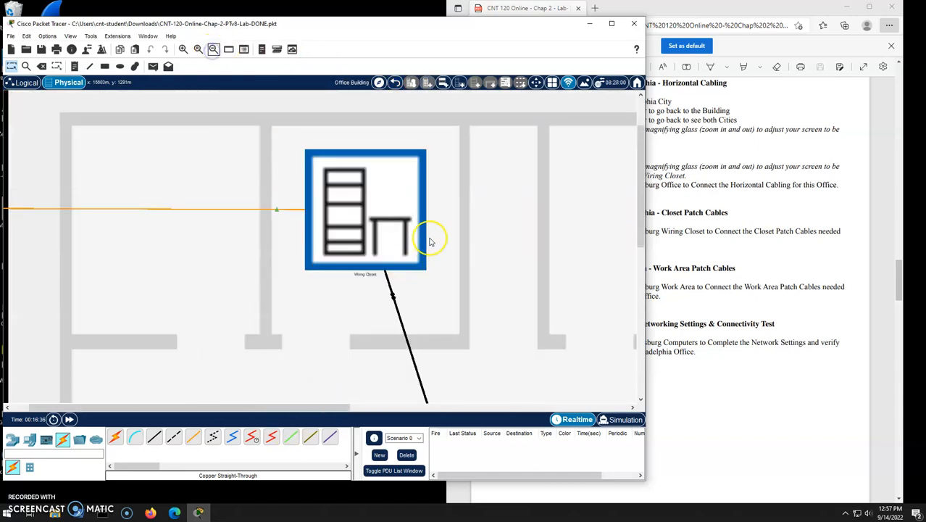
pyautogui.click(381, 215)
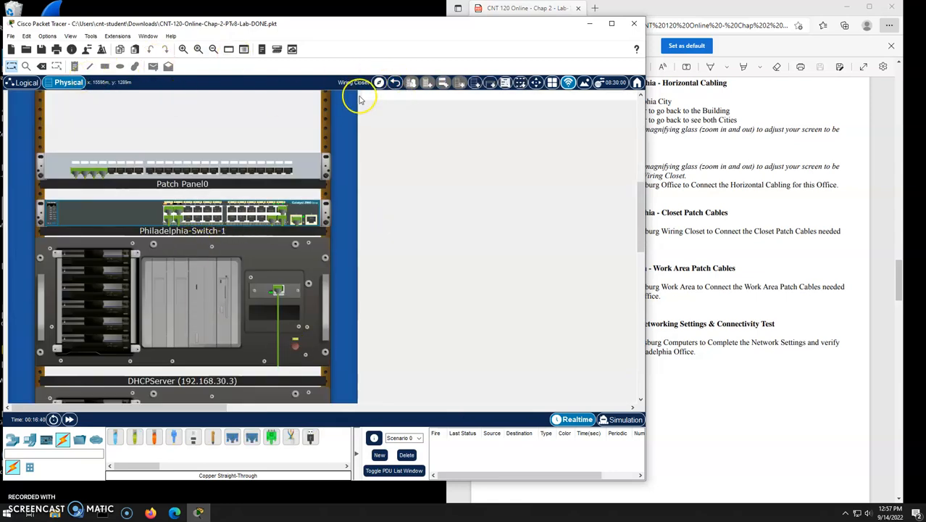
pyautogui.click(183, 49)
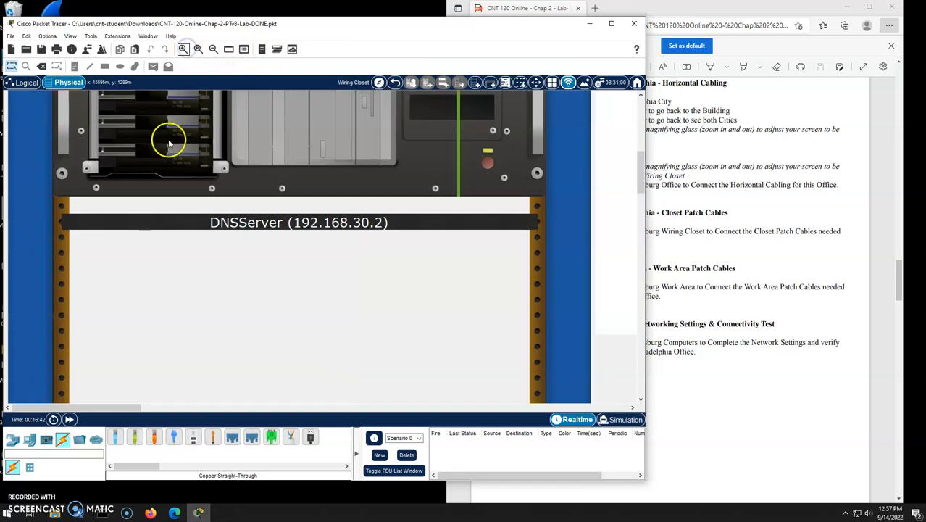
pyautogui.scroll(-6, 265, 201)
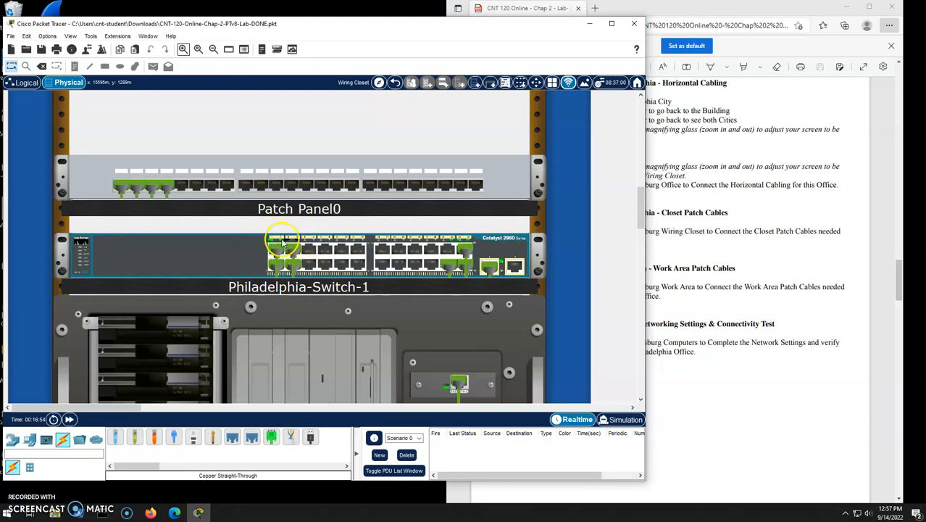
pyautogui.moveTo(276, 243)
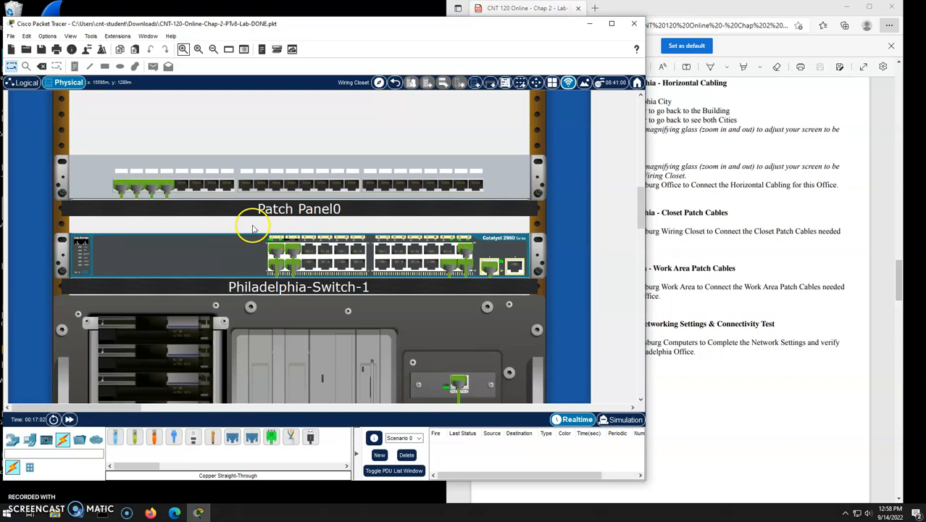
# Step: Return from the Wiring Closet to the office with the Philadelphia computers and check the client networking instructions in the lab PDF in Edge
pyautogui.click(395, 84)
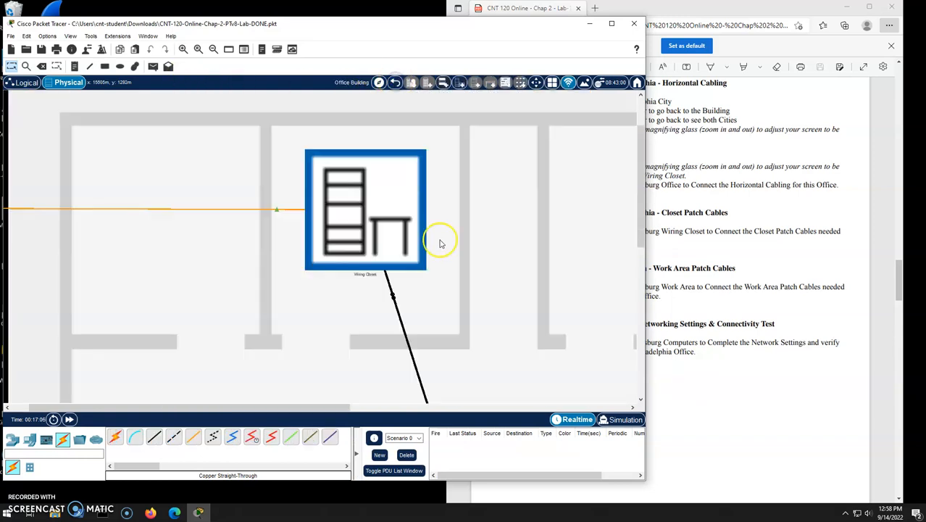
pyautogui.scroll(-2, 437, 247)
pyautogui.moveTo(325, 407); pyautogui.dragTo(391, 407)
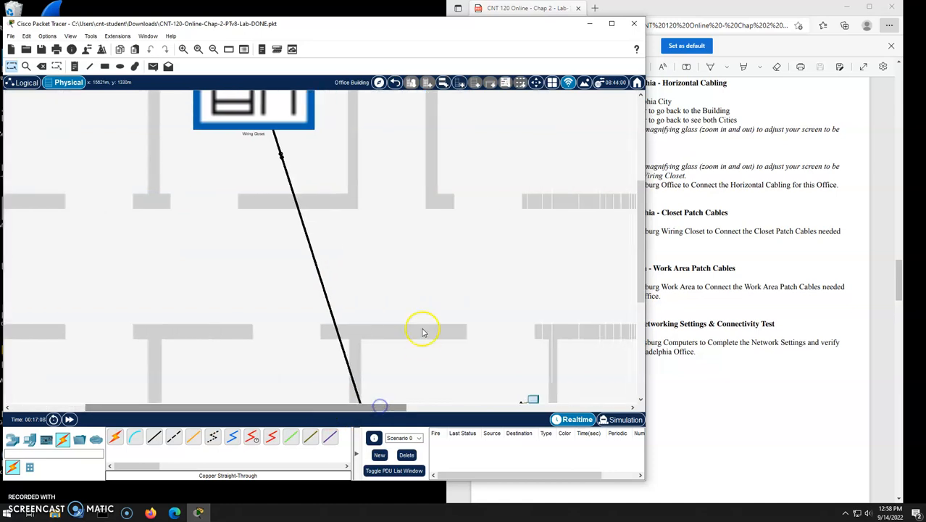
pyautogui.scroll(-4, 424, 330)
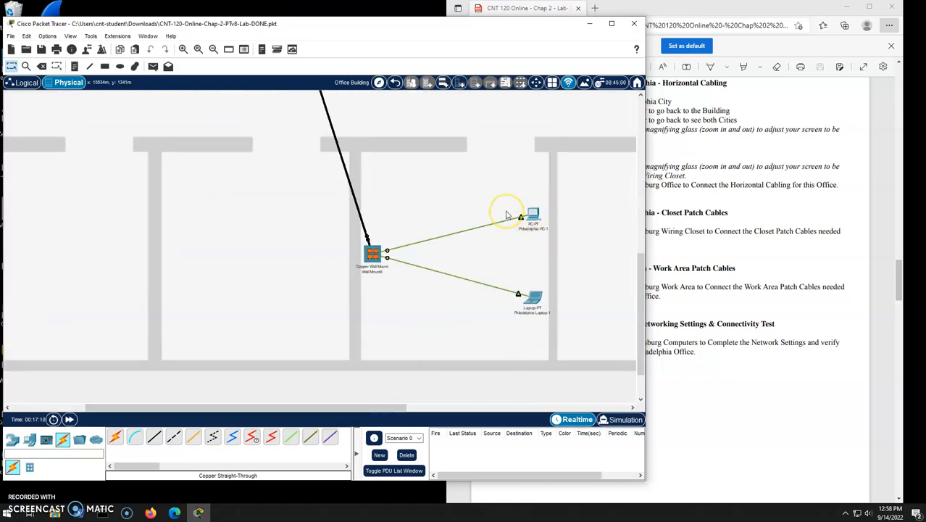
pyautogui.click(827, 213)
pyautogui.scroll(-3, 659, 304)
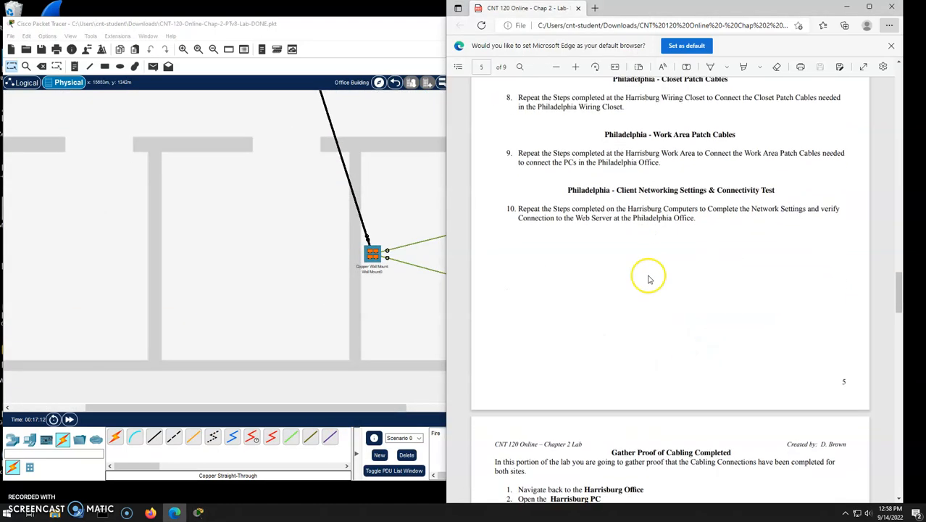
pyautogui.click(411, 216)
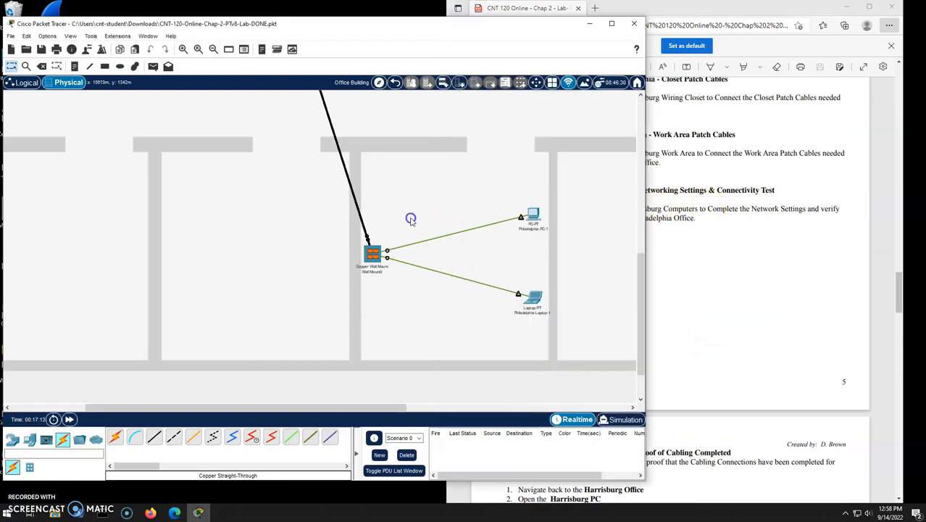
# Step: Check the FastEthernet0 IP configuration of Philadelphia-PC-1
pyautogui.click(532, 216)
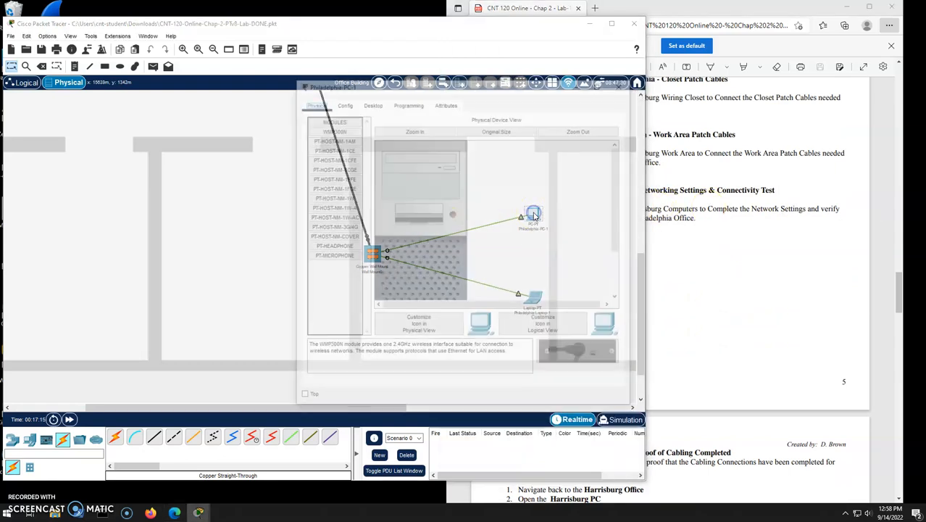
pyautogui.click(368, 103)
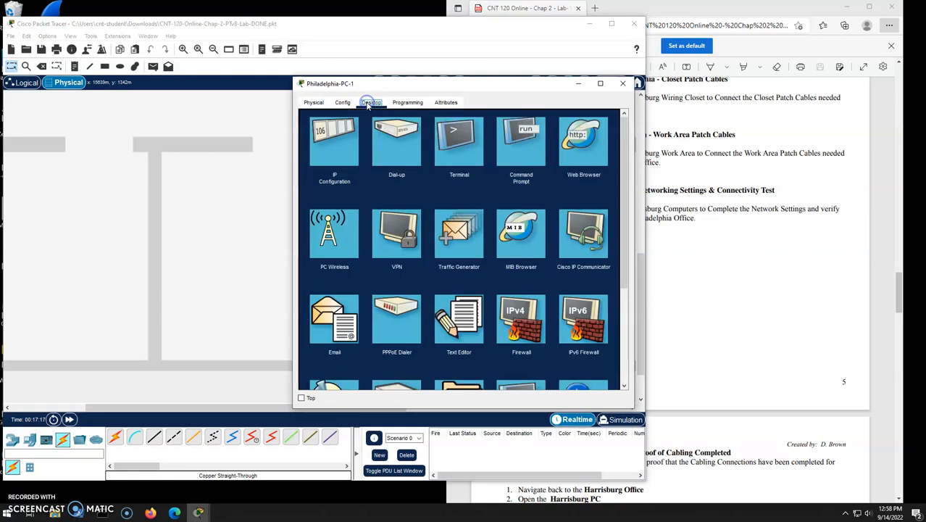
pyautogui.click(340, 143)
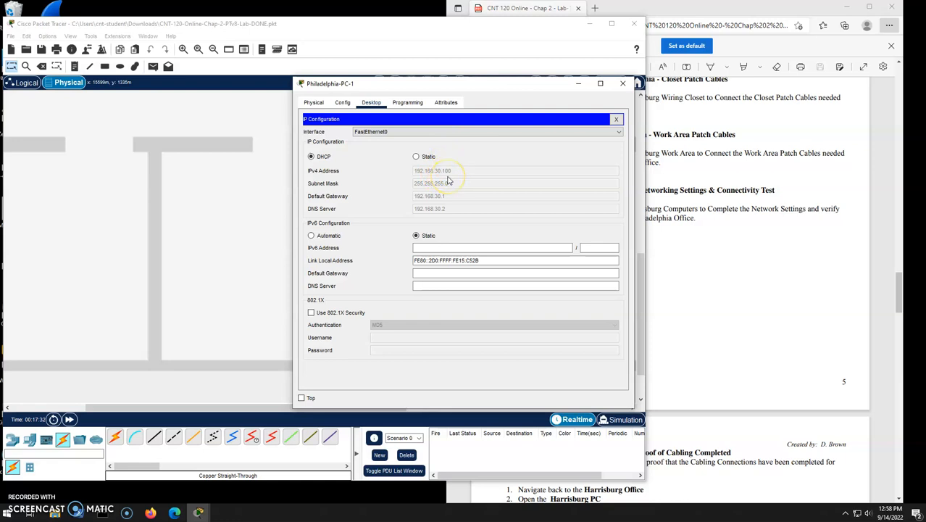
pyautogui.click(617, 120)
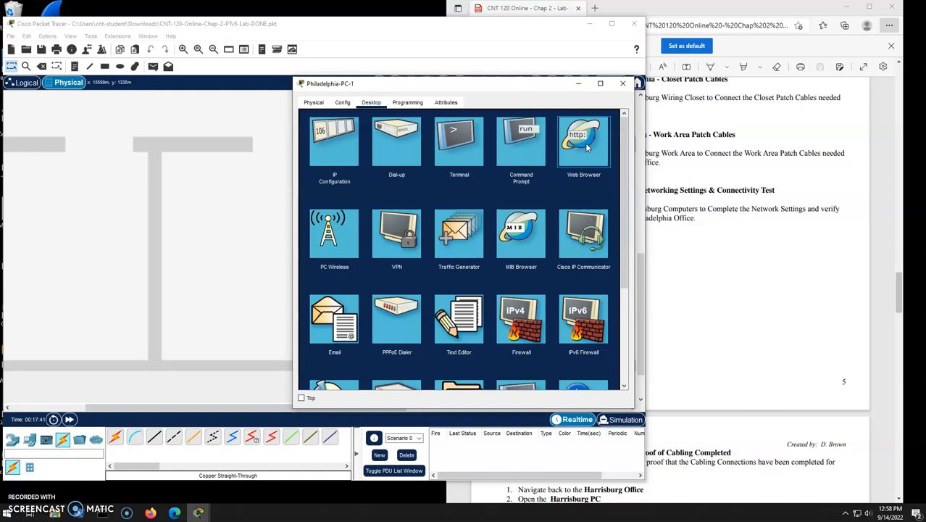
pyautogui.click(587, 147)
pyautogui.click(381, 129)
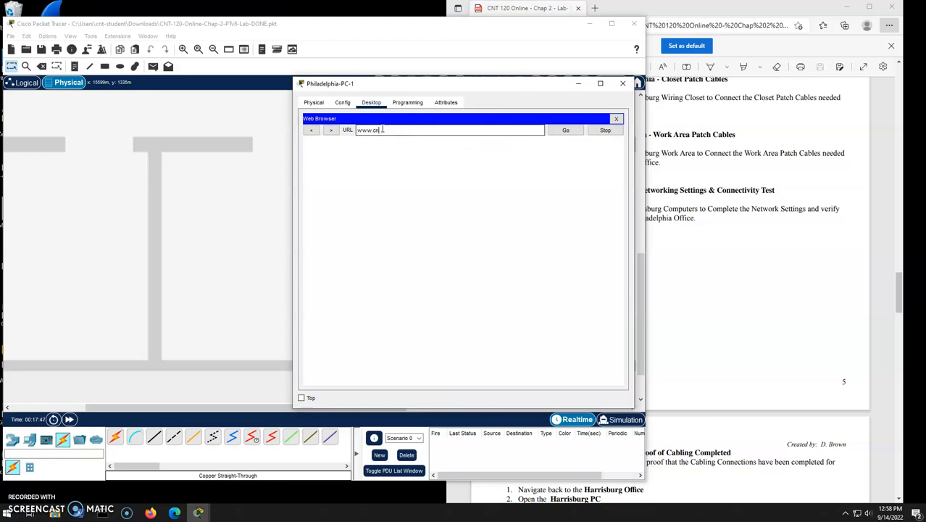
pyautogui.write('http://www.cnt.org')
pyautogui.press('Return')
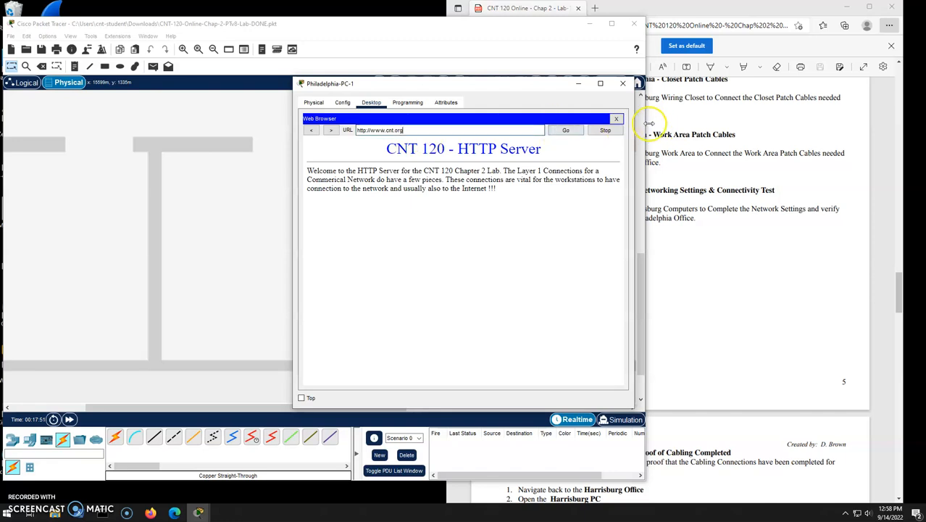
pyautogui.click(616, 120)
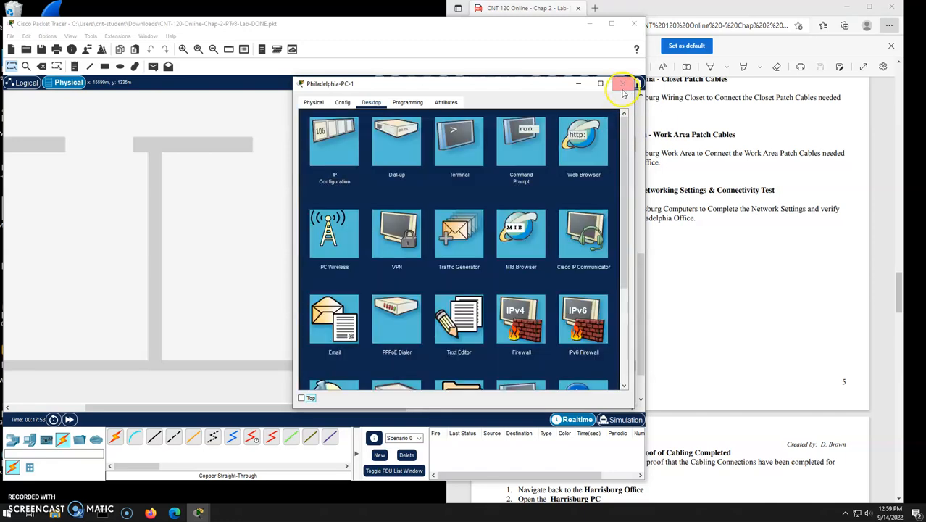
pyautogui.click(623, 87)
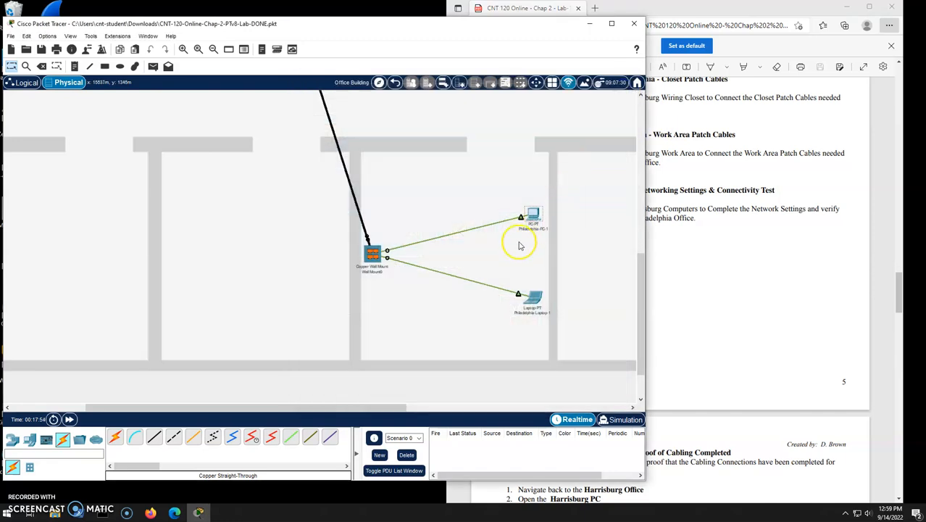
# Step: Renew the IPv4 settings of Philadelphia-Laptop-1 by switching its IP configuration to Static and back to DHCP
pyautogui.click(521, 294)
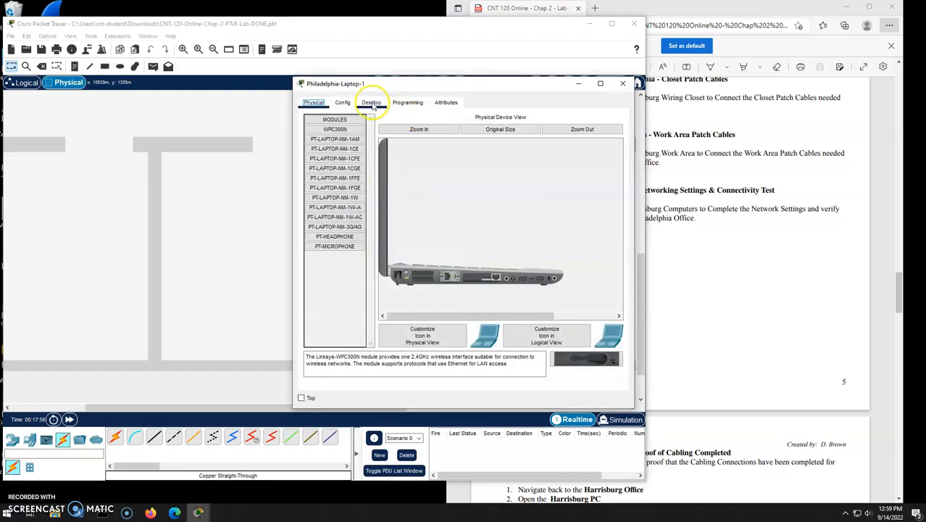
pyautogui.click(371, 104)
pyautogui.click(342, 143)
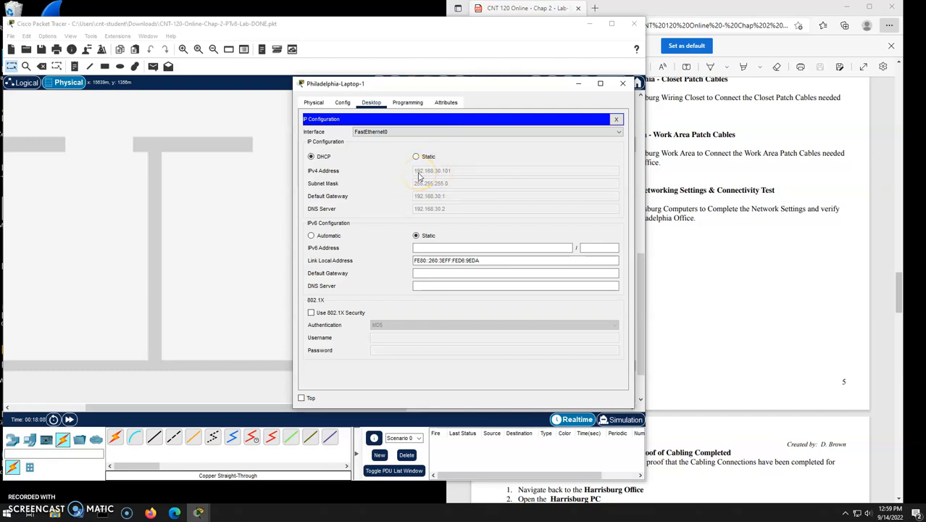
pyautogui.click(417, 158)
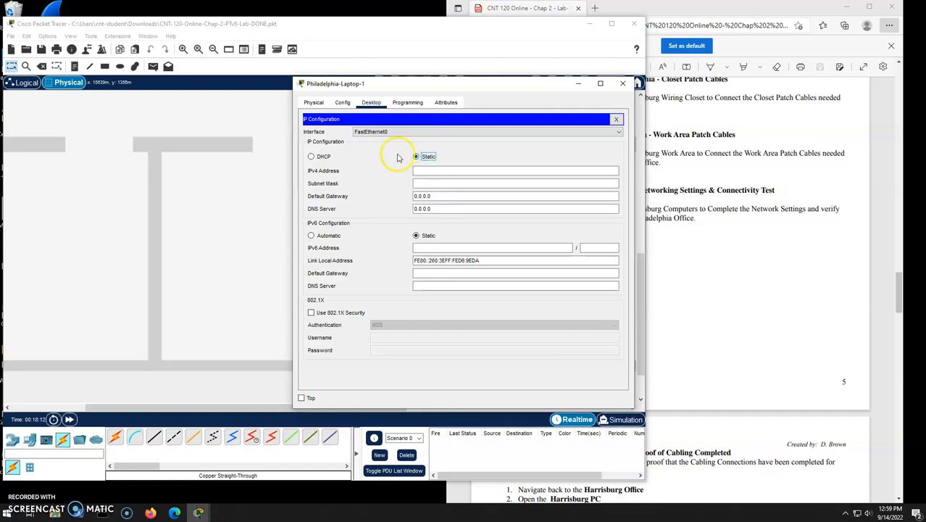
pyautogui.click(311, 157)
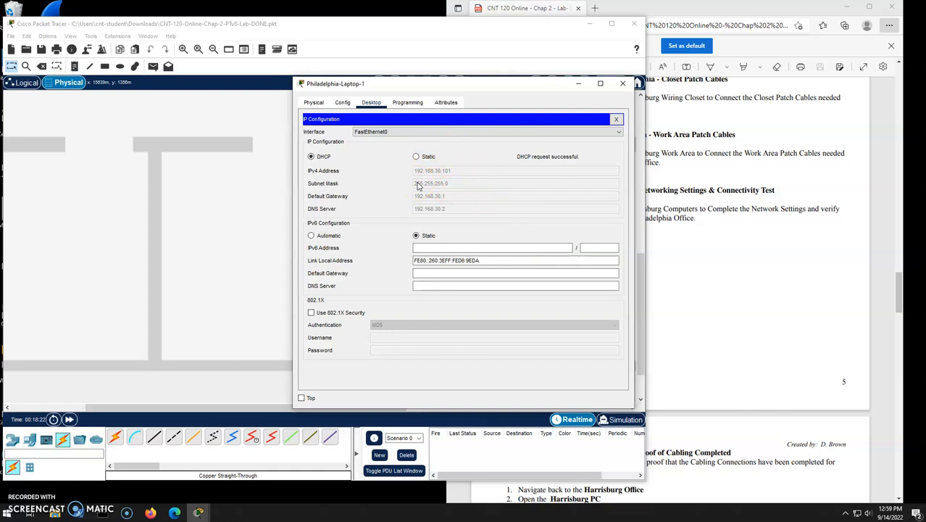
pyautogui.click(616, 120)
pyautogui.click(581, 158)
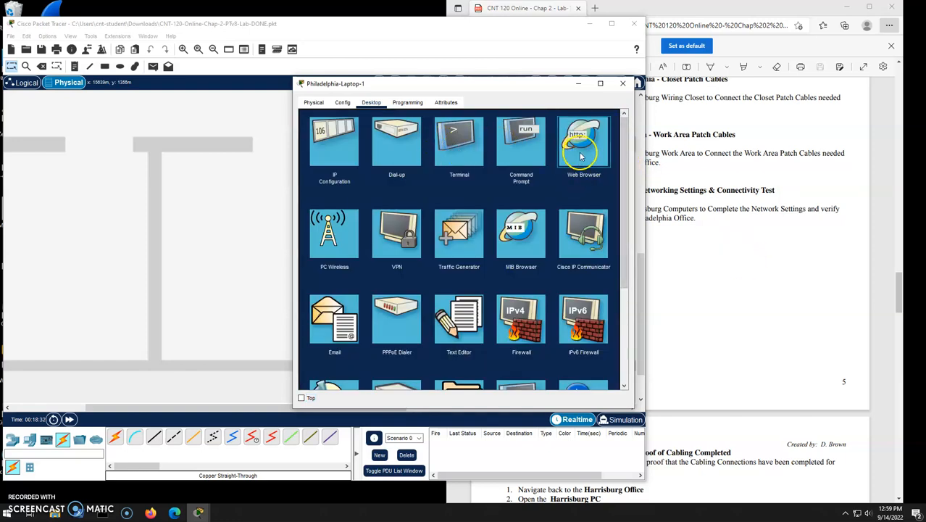
pyautogui.click(580, 145)
pyautogui.click(445, 128)
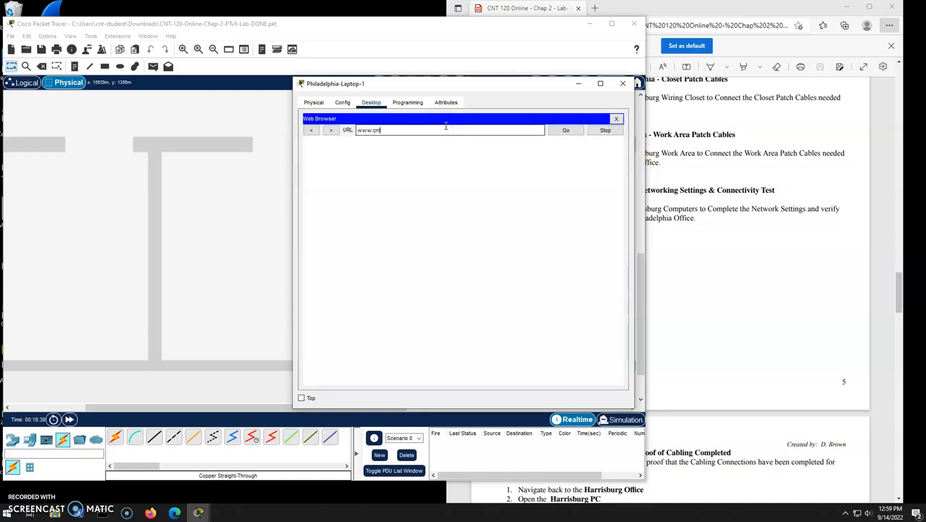
pyautogui.press('Return')
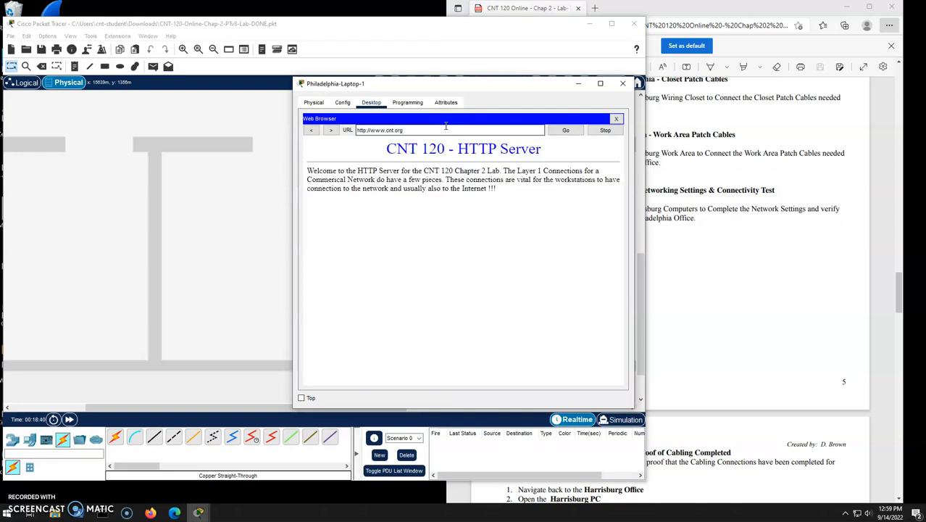
pyautogui.click(622, 83)
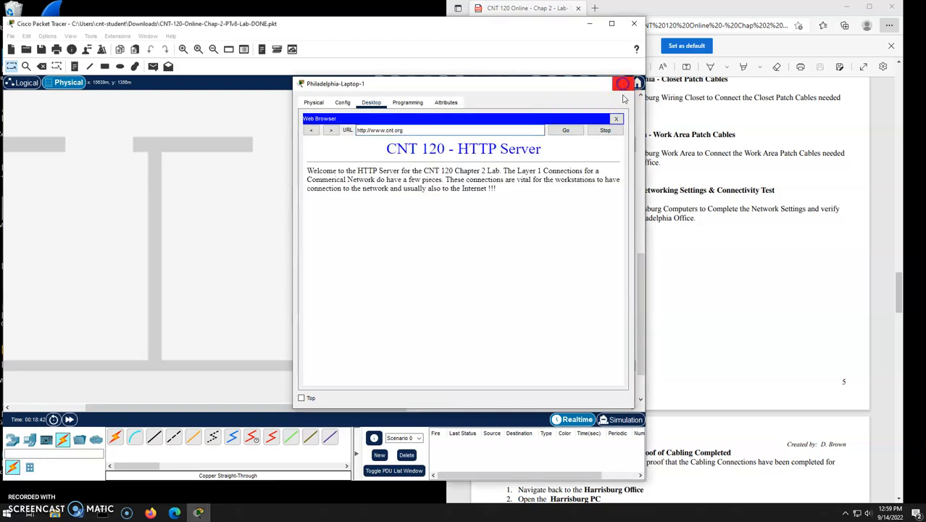
# Step: Look ahead to the proof-gathering section of the lab PDF in Edge, and save the lab file in Packet Tracer
pyautogui.click(758, 286)
pyautogui.scroll(-3, 678, 262)
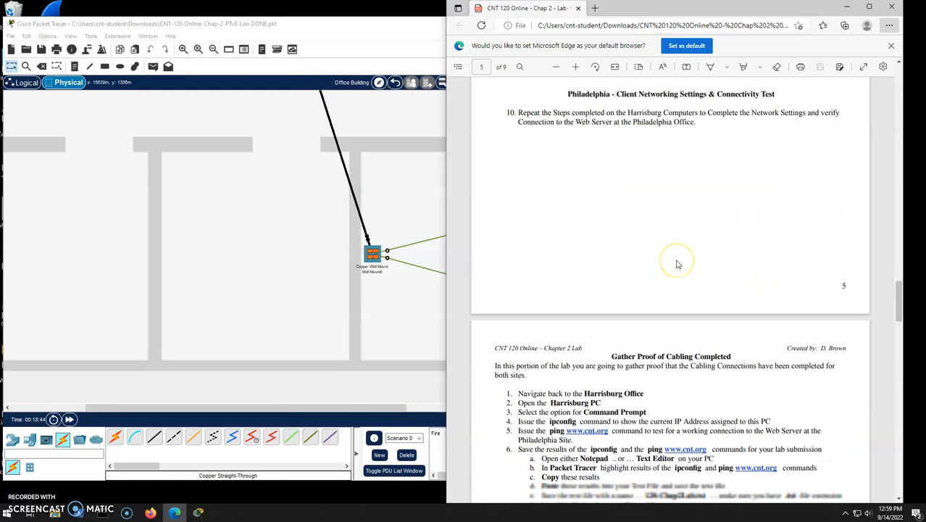
pyautogui.click(335, 35)
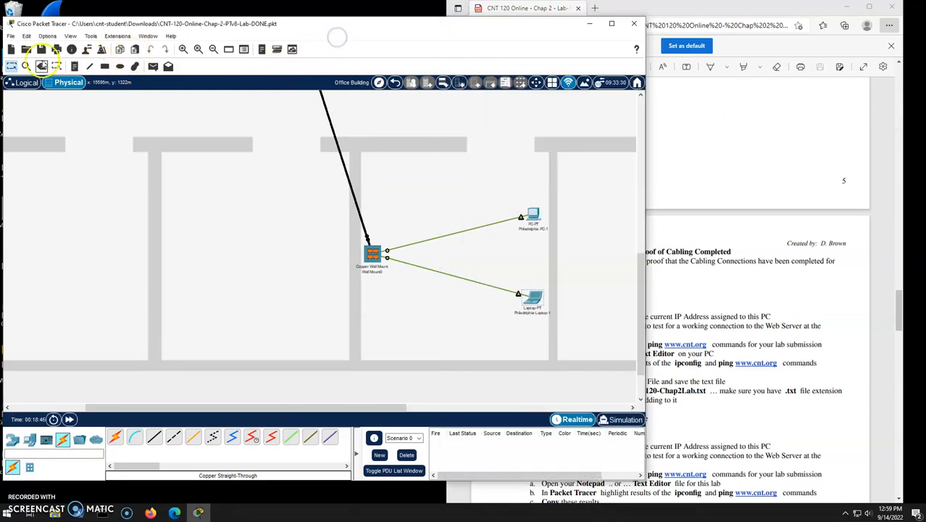
pyautogui.click(41, 49)
# Step: Read the Gather Proof of Cabling Completed instructions in the lab PDF in Edge, highlighting the Harrisburg steps and Philadelphia steps 7 to 12
pyautogui.click(770, 326)
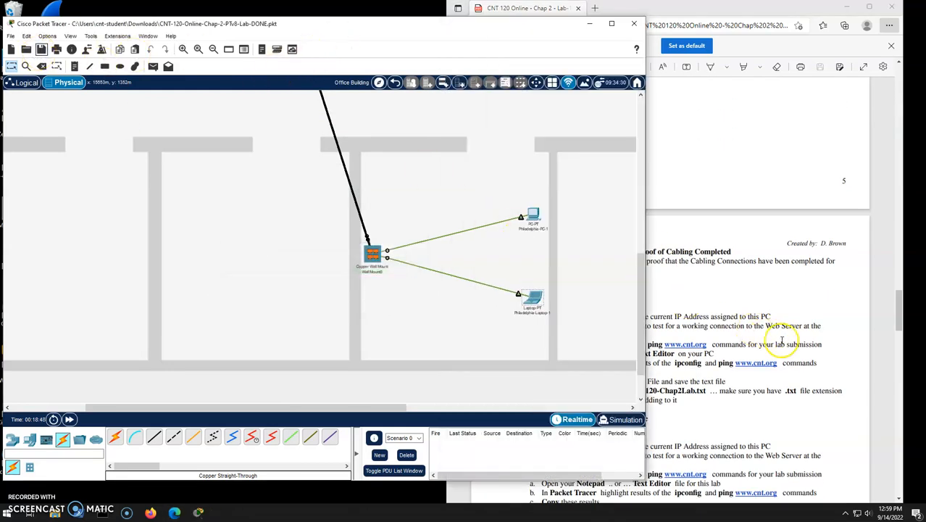
pyautogui.scroll(-3, 692, 279)
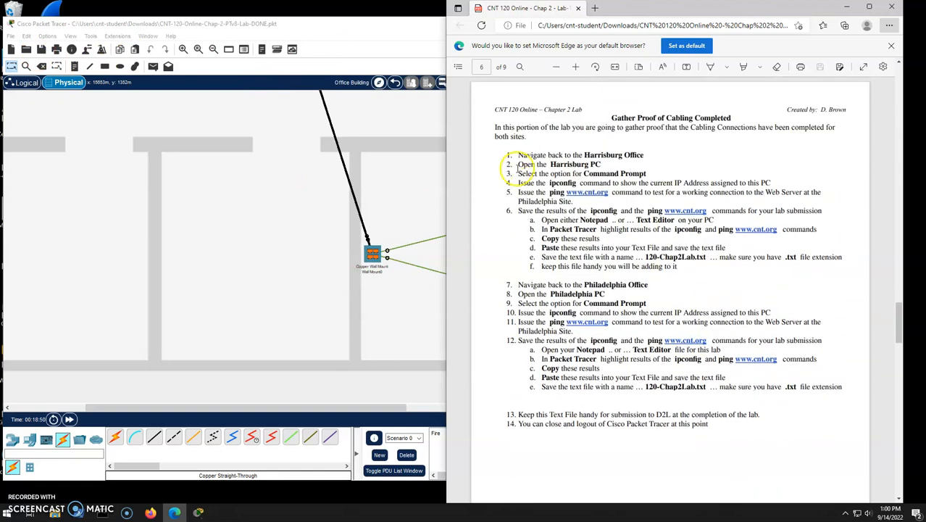
pyautogui.moveTo(515, 155); pyautogui.dragTo(610, 243)
pyautogui.moveTo(516, 284); pyautogui.dragTo(735, 387)
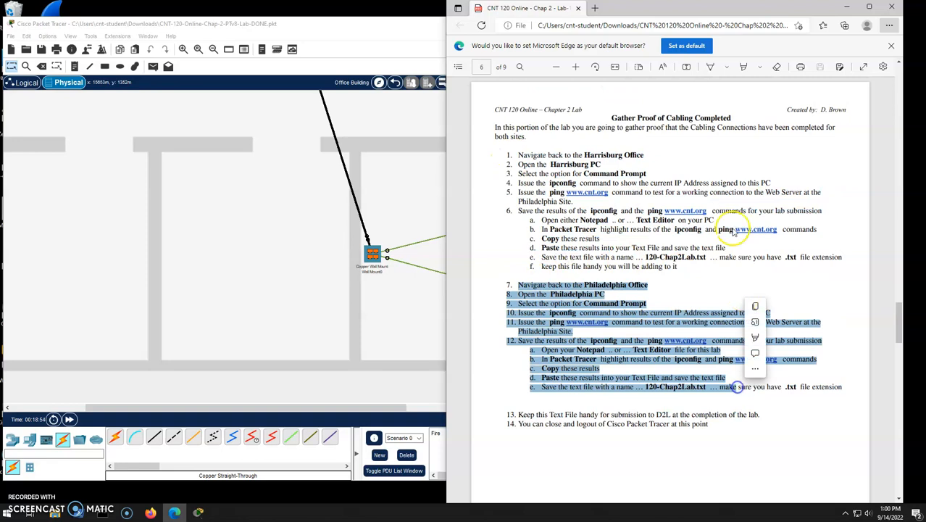
# Step: Clear the highlighting in the lab PDF, open a blank Notepad document and move its window clear of the Packet Tracer workspace
pyautogui.click(703, 168)
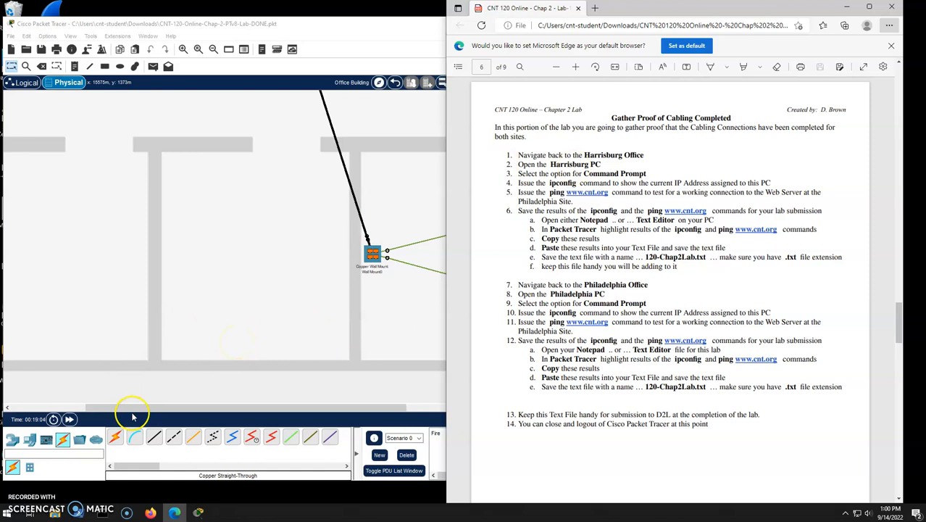
pyautogui.click(7, 513)
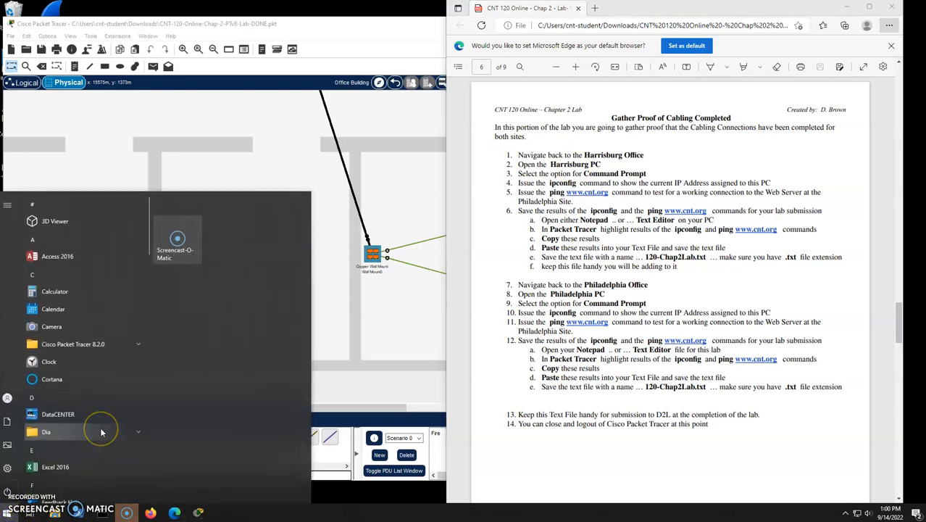
pyautogui.write('notepad')
pyautogui.press('Return')
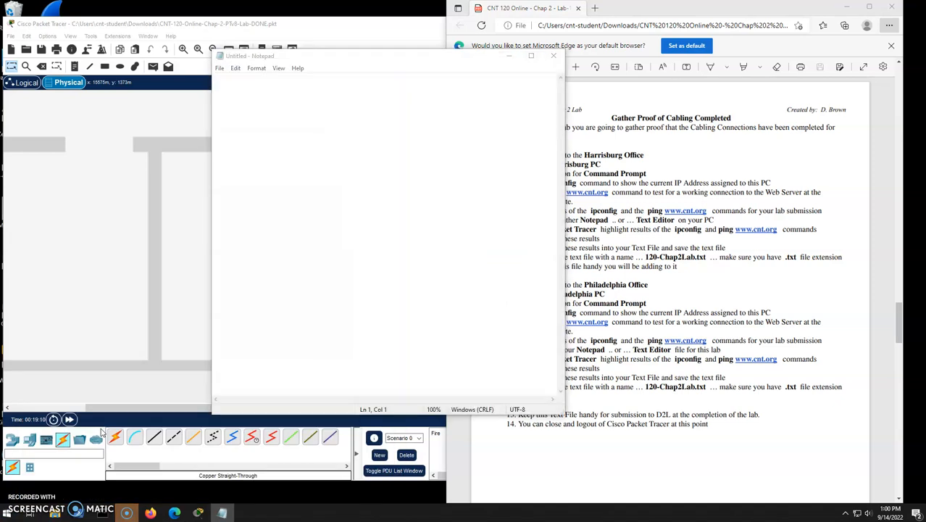
pyautogui.moveTo(339, 60); pyautogui.dragTo(422, 68)
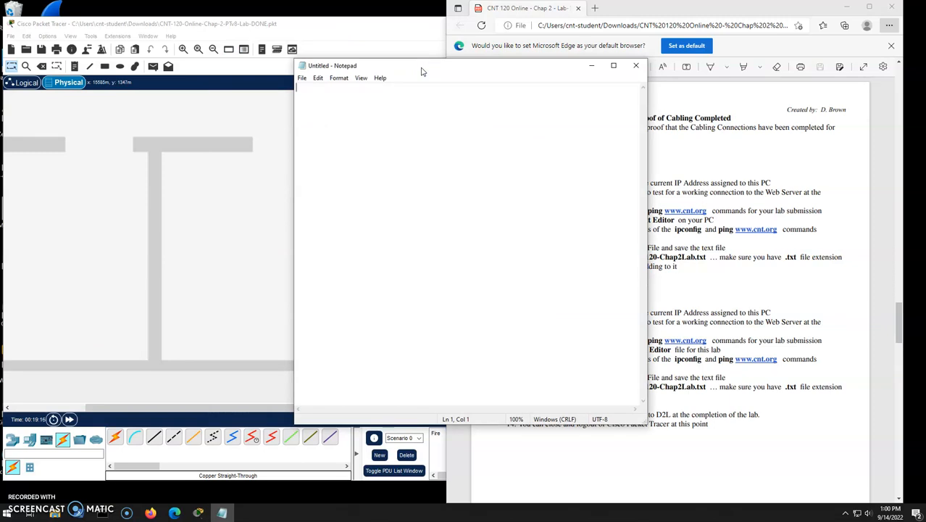
# Step: Save the blank Notepad document as 120-Chap2Lab.txt in the Documents folder
pyautogui.click(302, 78)
pyautogui.click(321, 122)
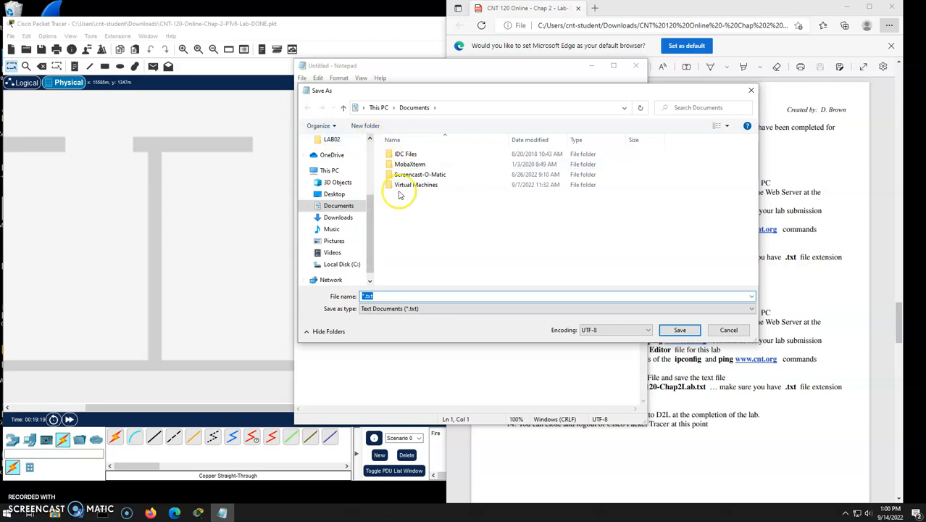
pyautogui.click(390, 295)
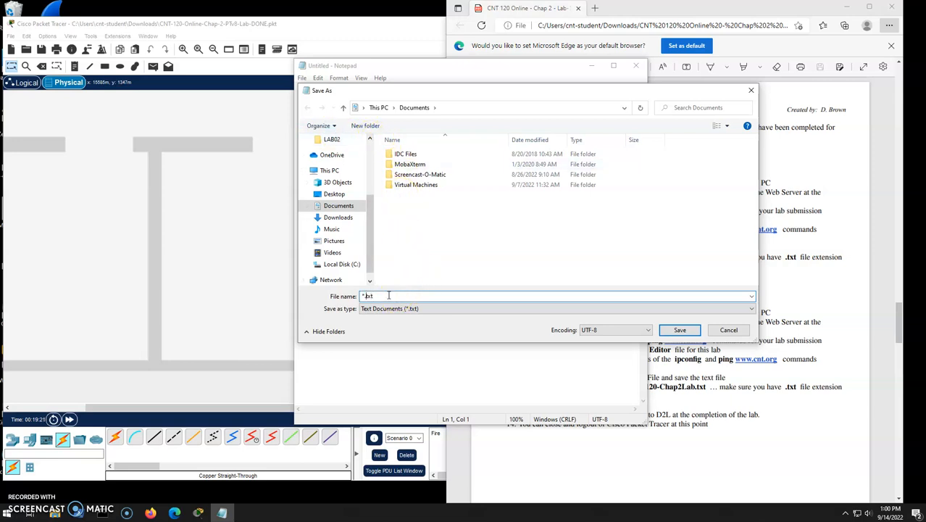
pyautogui.press('BackSpace')
pyautogui.write('120-Chap2Lab')
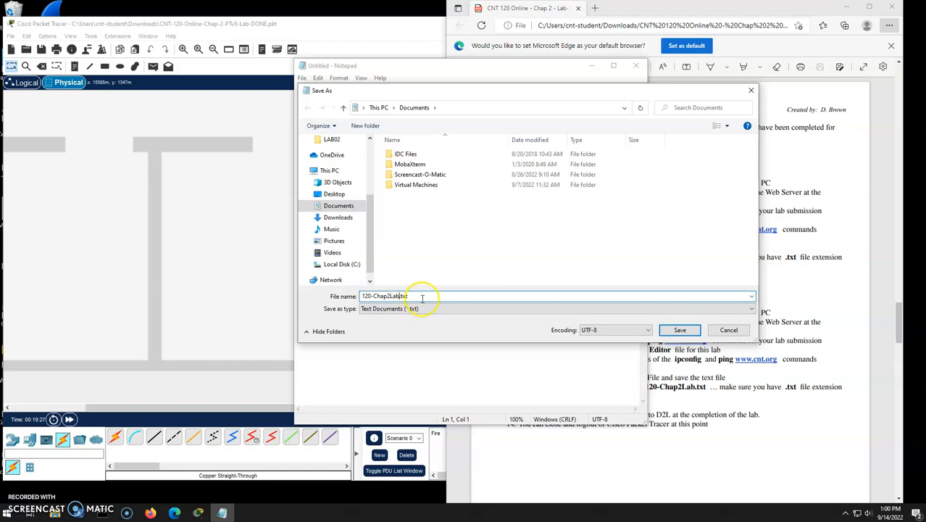
pyautogui.moveTo(419, 296); pyautogui.dragTo(397, 298)
pyautogui.click(678, 329)
# Step: Enter the title "CNT 120 Chap 2 Lab" and, after two blank lines, the heading "Harrisburg PC Results" in the text file
pyautogui.click(330, 117)
pyautogui.write('CNT 120 Chap 2 Lab')
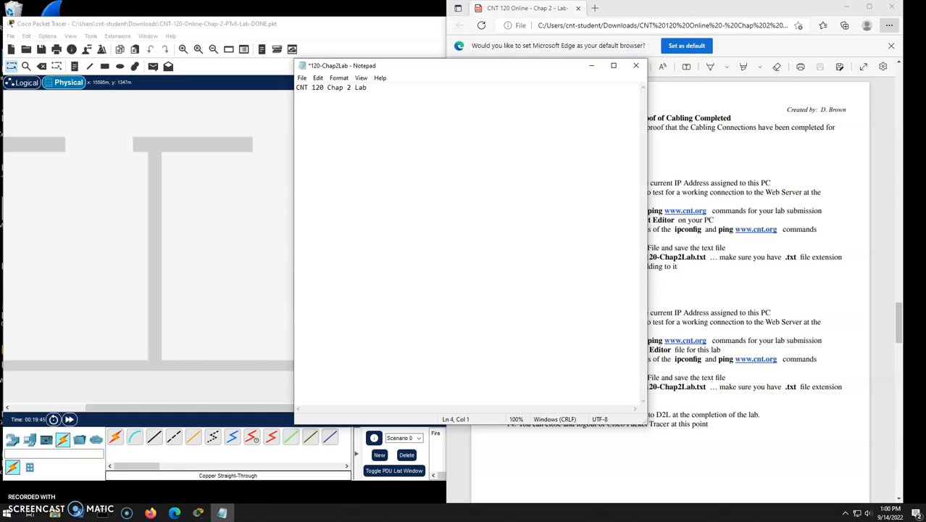
pyautogui.write('   Harrisburg PC Results')
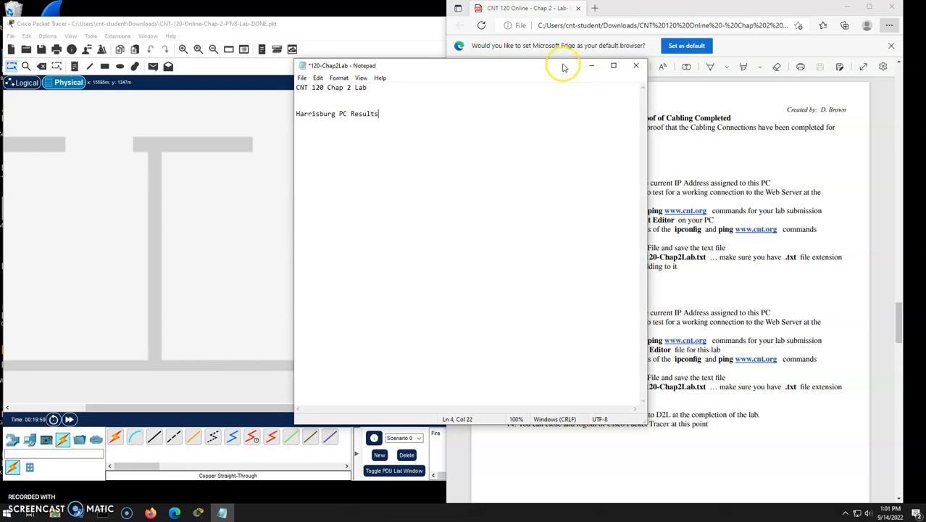
pyautogui.moveTo(562, 66); pyautogui.dragTo(505, 58)
pyautogui.click(708, 162)
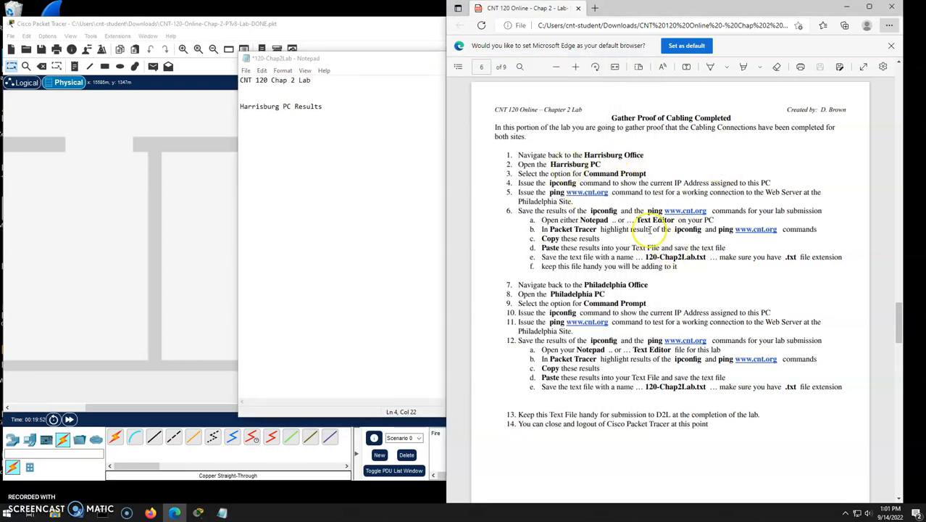
pyautogui.moveTo(382, 70); pyautogui.dragTo(513, 76)
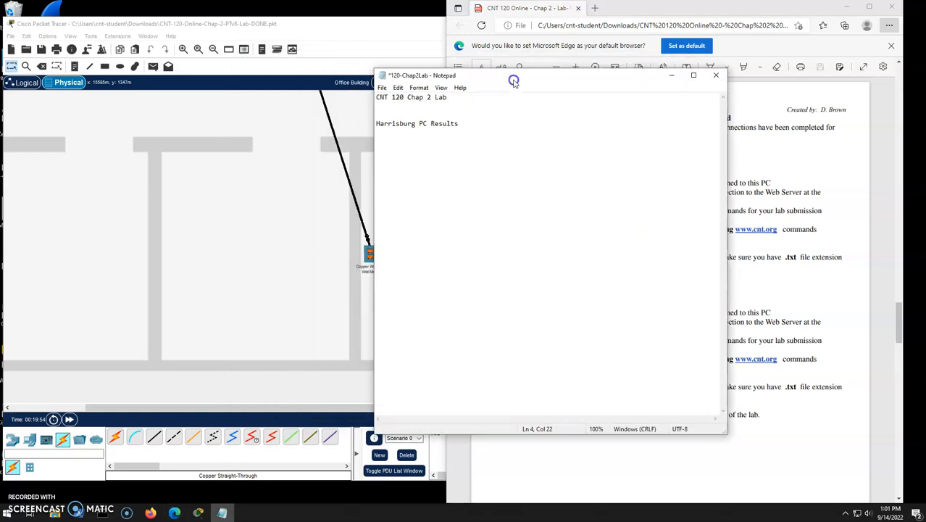
# Step: Switch to Packet Tracer and navigate from the Philadelphia office through Intercity and Harrisburg City to the Harrisburg Corporate Office
pyautogui.click(346, 58)
pyautogui.click(395, 82)
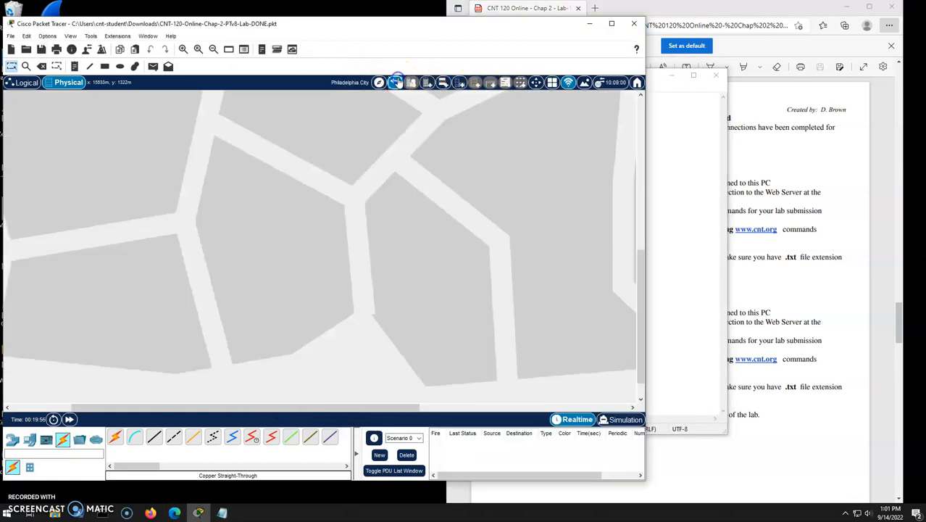
pyautogui.click(394, 82)
pyautogui.scroll(3, 337, 186)
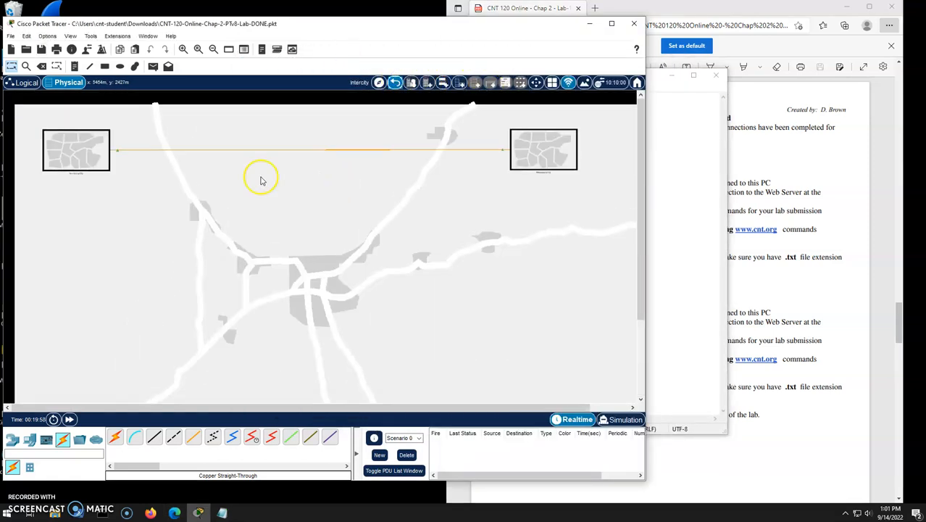
pyautogui.click(69, 160)
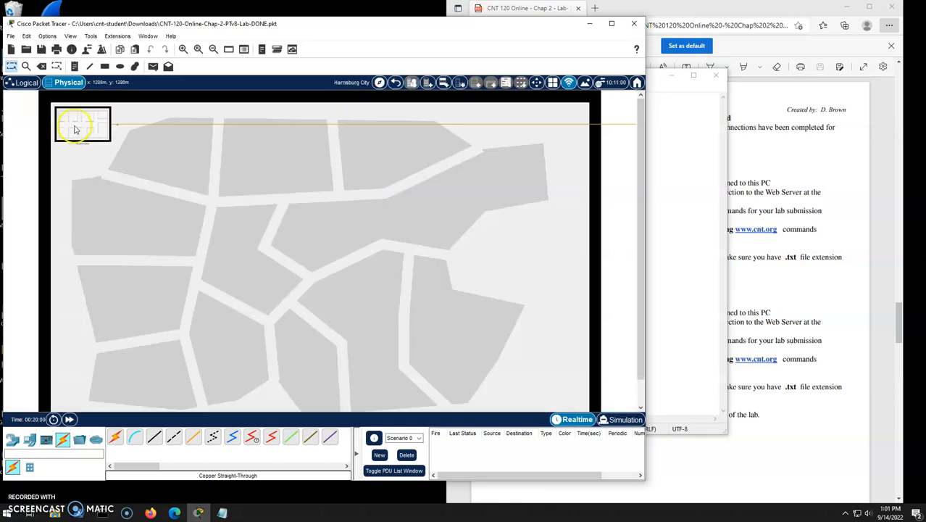
pyautogui.click(75, 125)
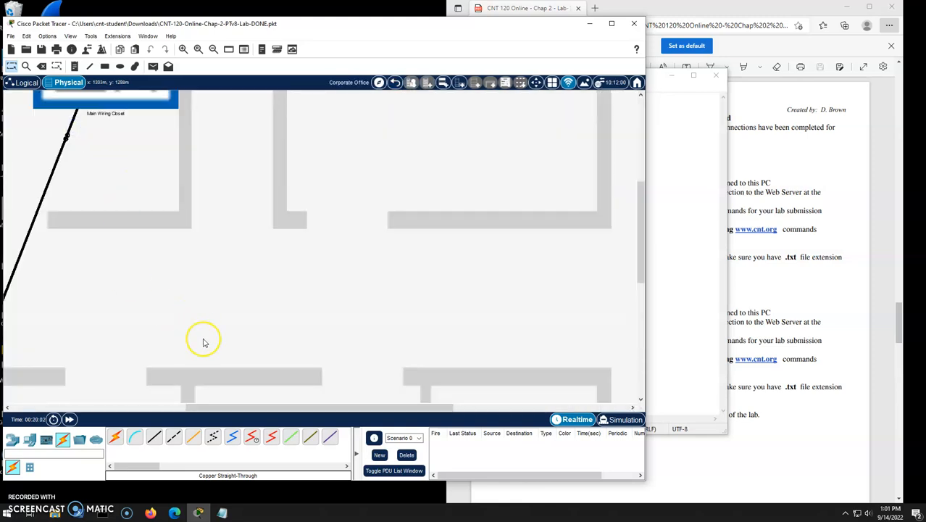
# Step: Look over the Harrisburg office's client connections and inspect the port lights of Harrisburg-Switch-1 in the Main Wiring Closet
pyautogui.moveTo(210, 406); pyautogui.dragTo(97, 407)
pyautogui.scroll(-5, 190, 325)
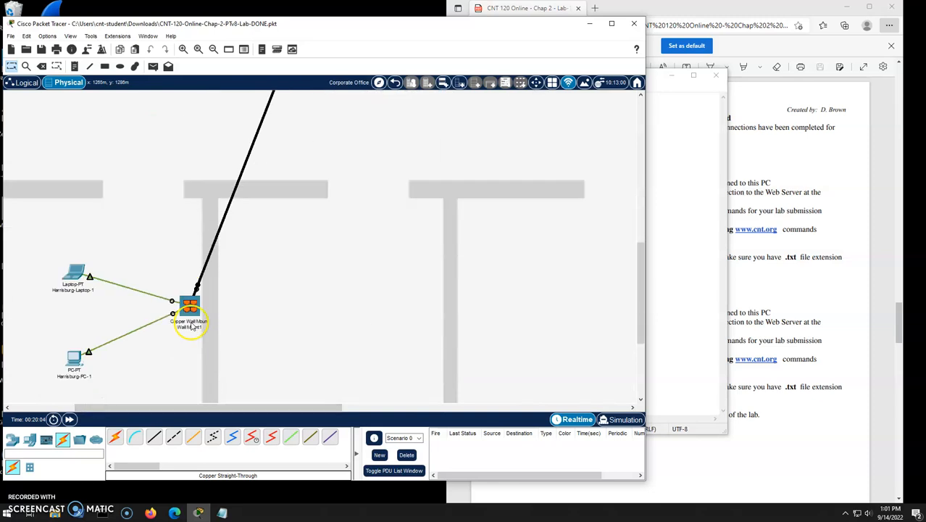
pyautogui.moveTo(159, 406); pyautogui.dragTo(131, 406)
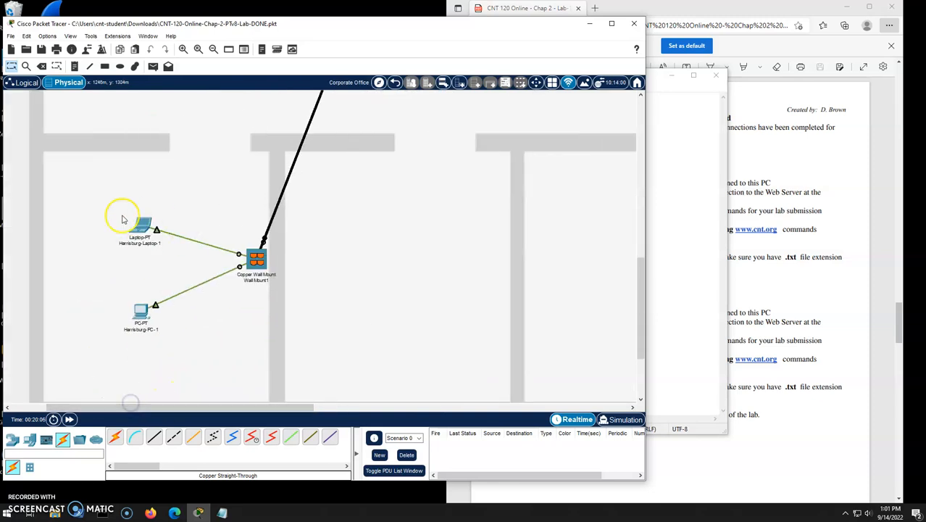
pyautogui.scroll(8, 387, 326)
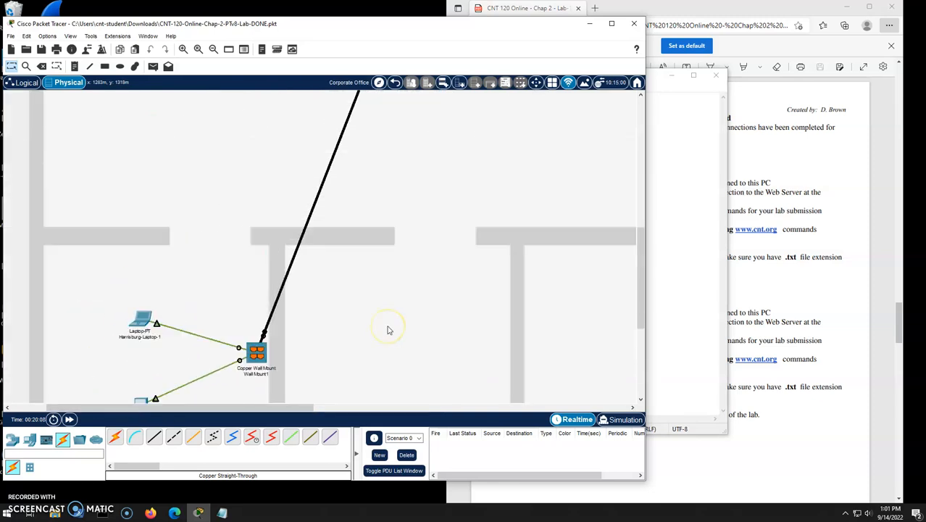
pyautogui.click(421, 137)
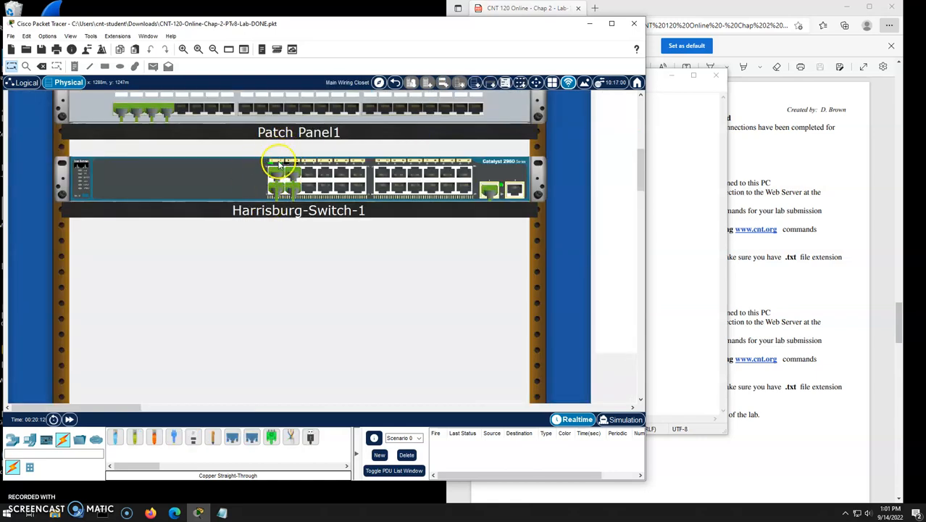
pyautogui.click(395, 82)
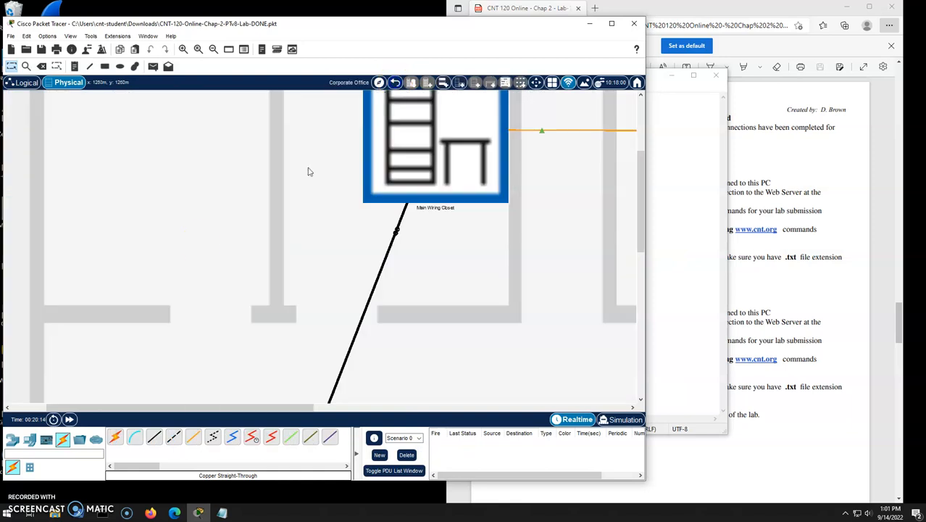
pyautogui.scroll(-3, 201, 244)
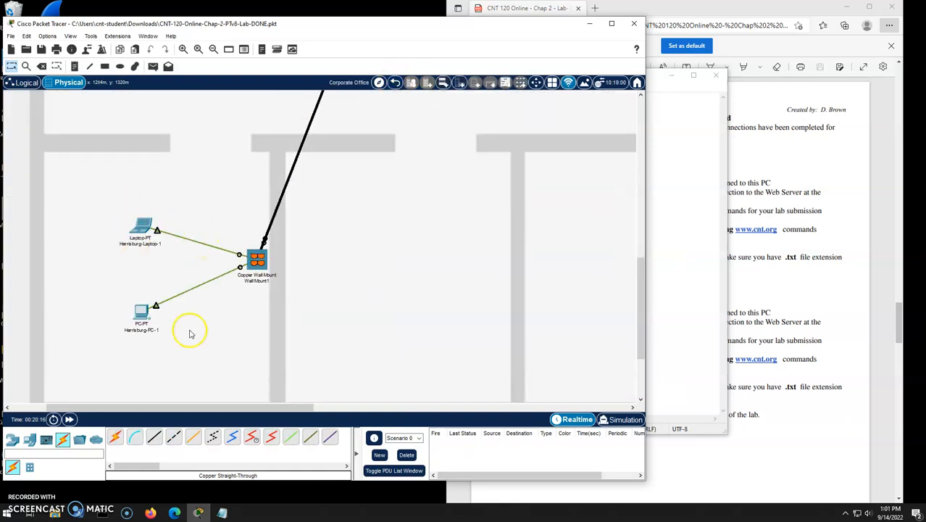
# Step: Open the Command Prompt of Harrisburg-PC-1 and run ipconfig, as instructed in step 4 of the lab PDF
pyautogui.click(143, 321)
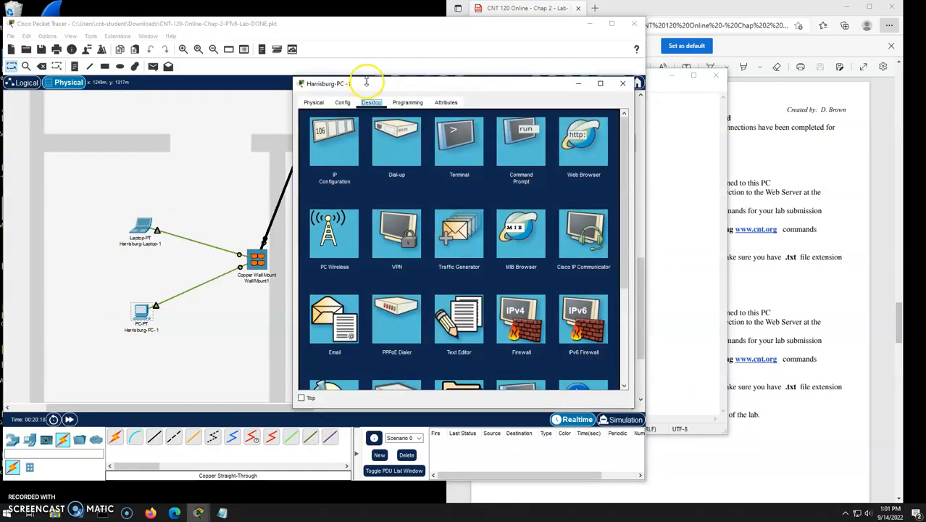
pyautogui.moveTo(388, 88); pyautogui.dragTo(183, 65)
pyautogui.click(846, 235)
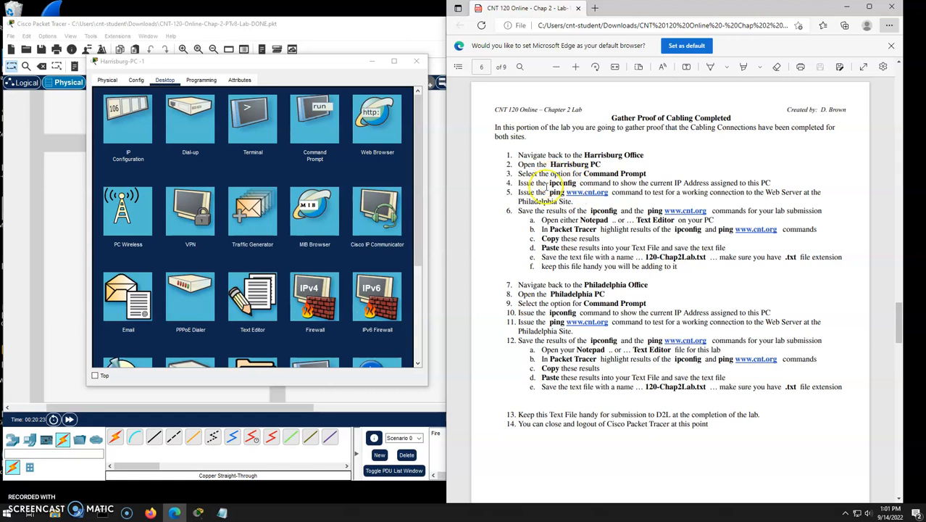
pyautogui.click(312, 127)
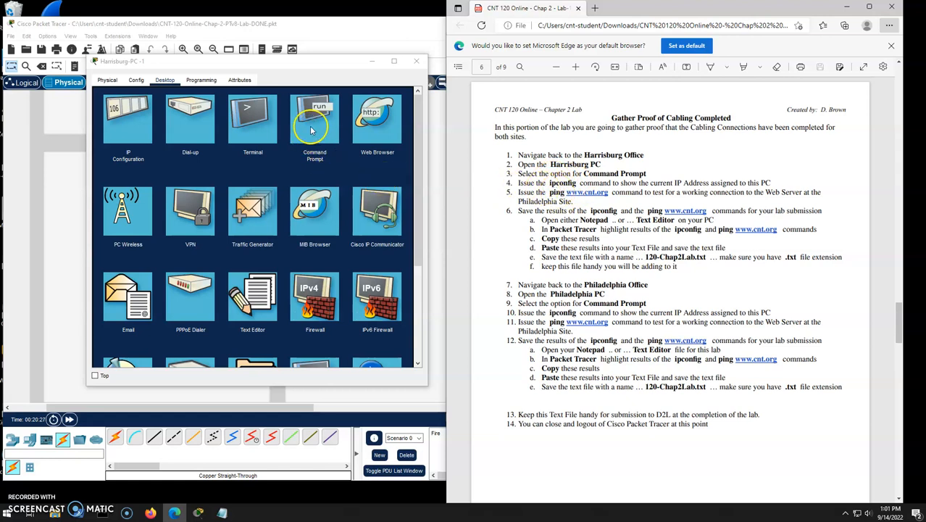
pyautogui.write('ipconfig')
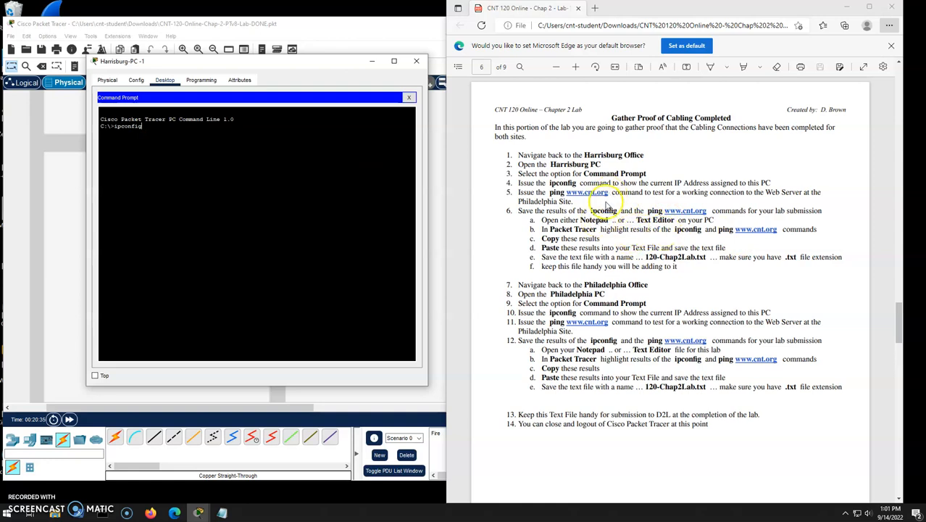
pyautogui.moveTo(550, 183); pyautogui.dragTo(577, 183)
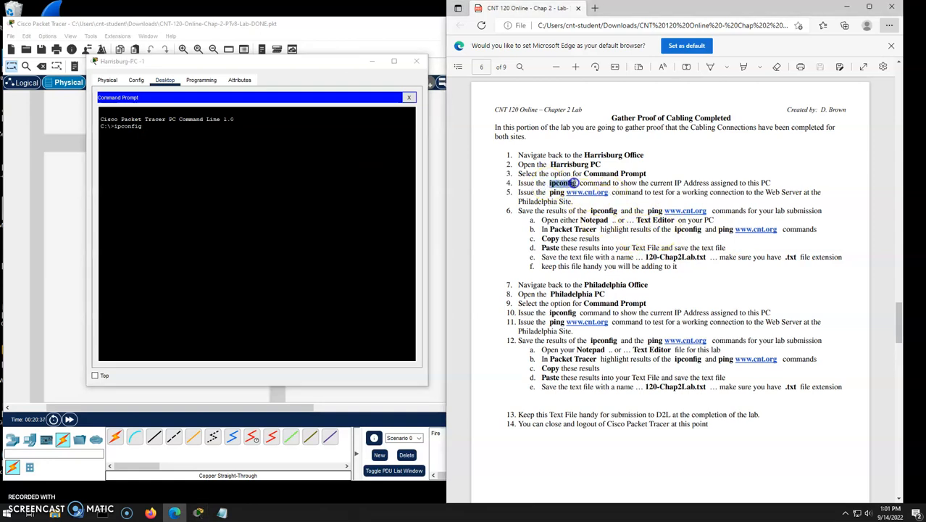
pyautogui.click(204, 182)
pyautogui.press('Return')
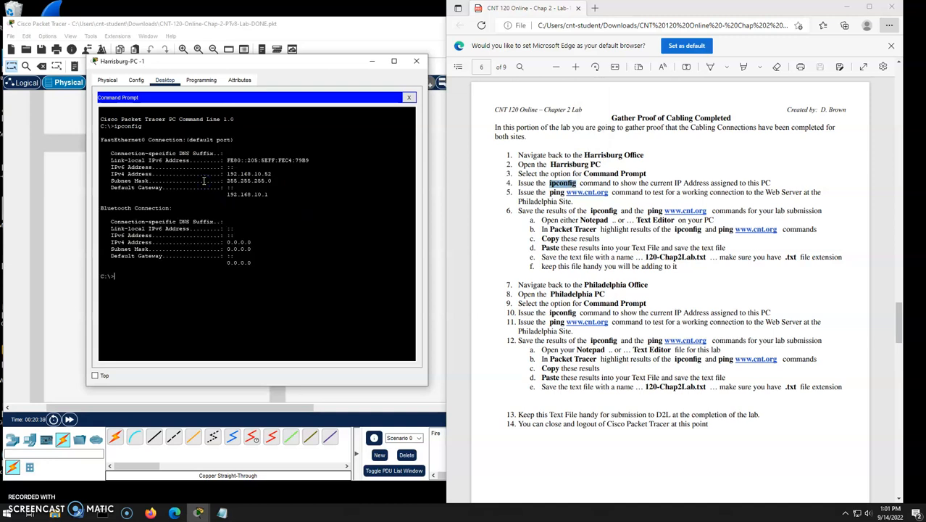
# Step: Check the IPv4 address and the FastEthernet0 connection details in the ipconfig output by highlighting them
pyautogui.moveTo(210, 174); pyautogui.dragTo(281, 178)
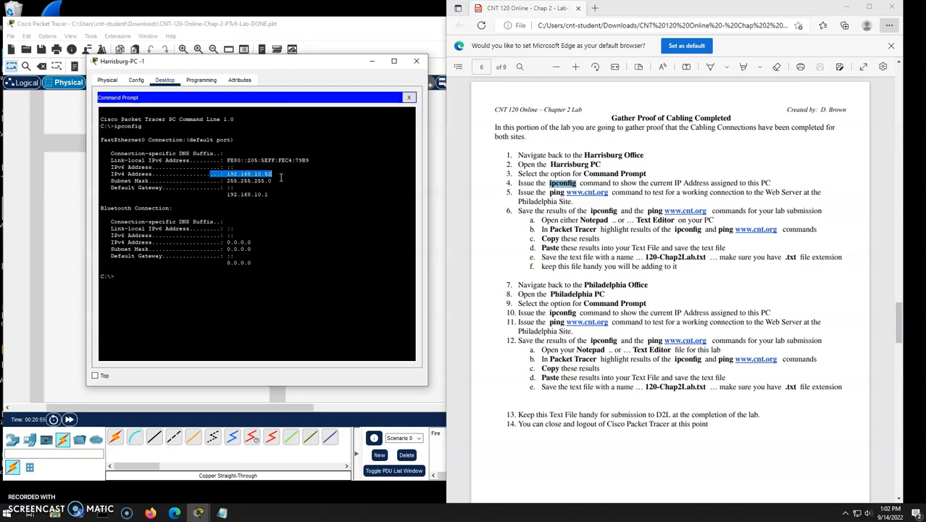
pyautogui.click(206, 168)
pyautogui.moveTo(151, 147); pyautogui.dragTo(279, 209)
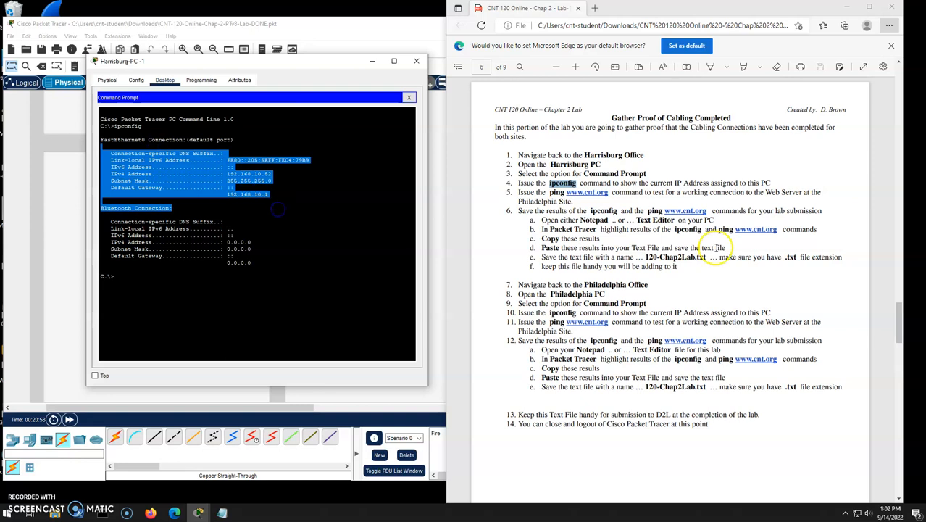
pyautogui.click(603, 191)
pyautogui.click(156, 279)
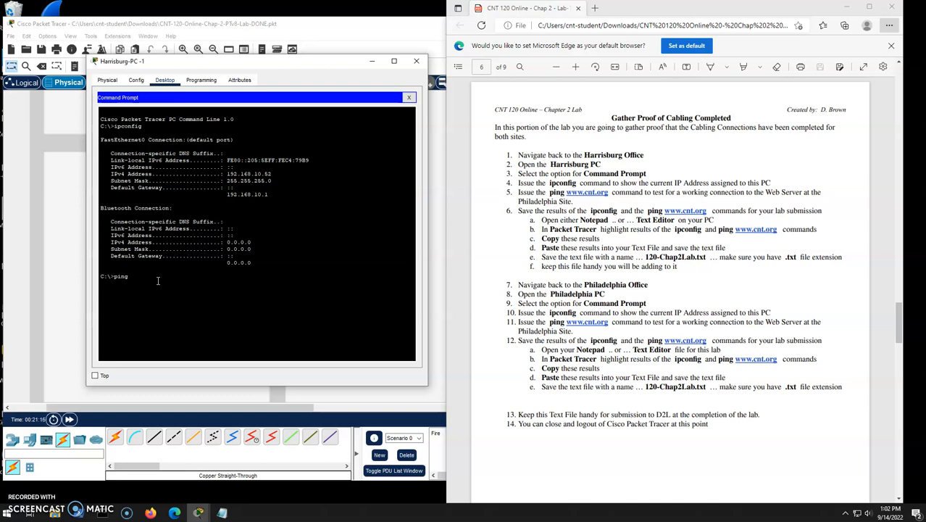
pyautogui.click(152, 278)
pyautogui.press('Return')
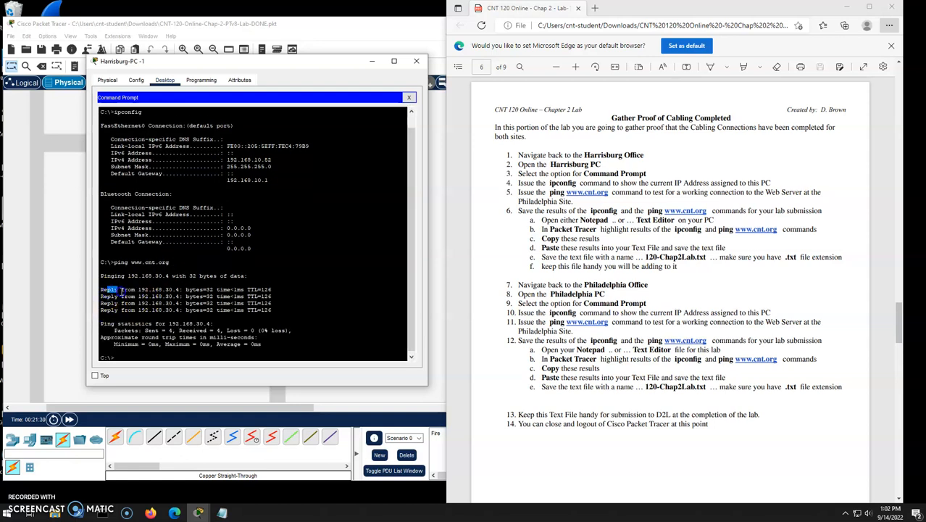
# Step: Examine the ping replies and review the ipconfig and ping results needed for the text file, highlighting each section
pyautogui.moveTo(101, 289); pyautogui.dragTo(207, 289)
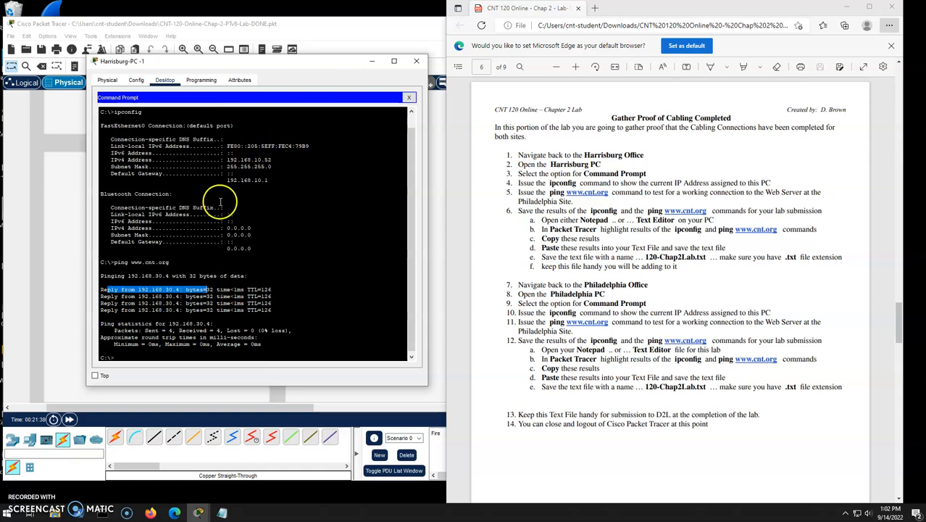
pyautogui.click(163, 146)
pyautogui.moveTo(164, 146); pyautogui.dragTo(260, 183)
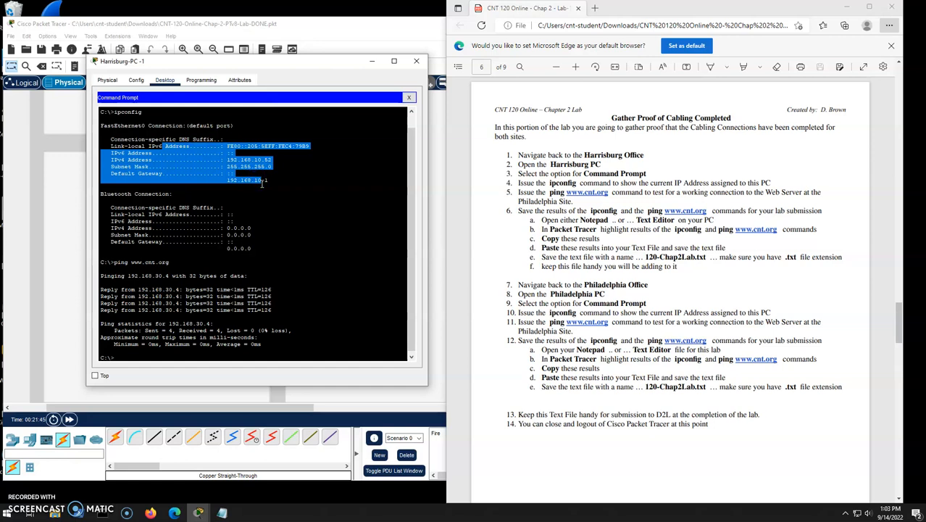
pyautogui.moveTo(121, 262); pyautogui.dragTo(258, 344)
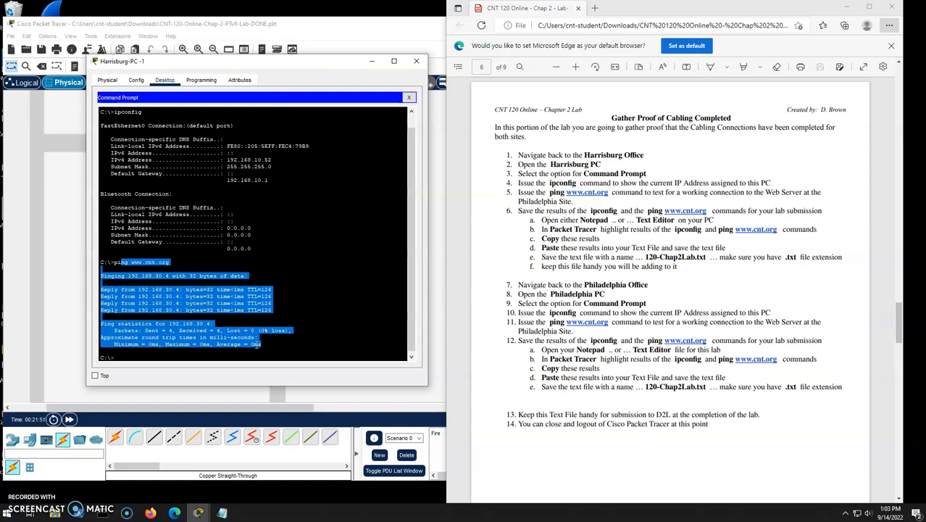
pyautogui.click(153, 174)
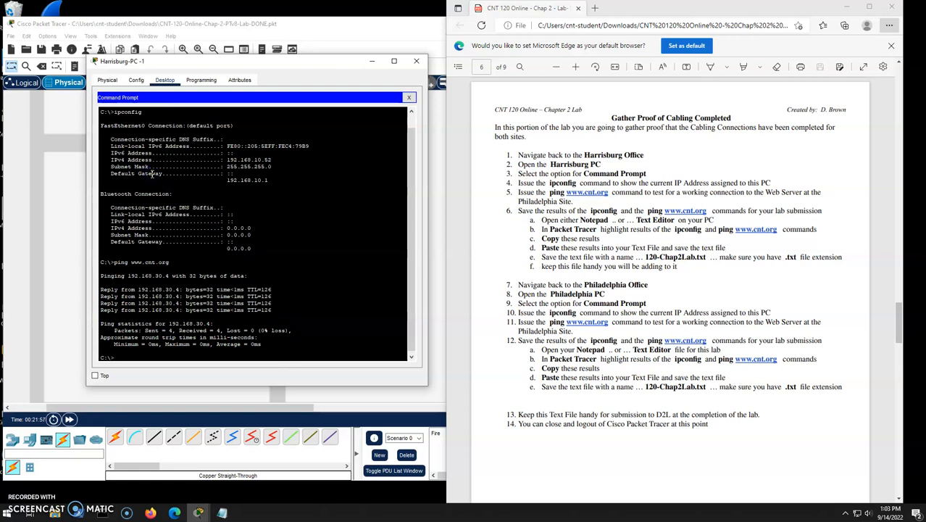
# Step: Copy the ipconfig and ping output of Harrisburg-PC-1 and paste it below the Harrisburg PC Results heading in 120-Chap2Lab
pyautogui.moveTo(101, 113); pyautogui.dragTo(270, 369)
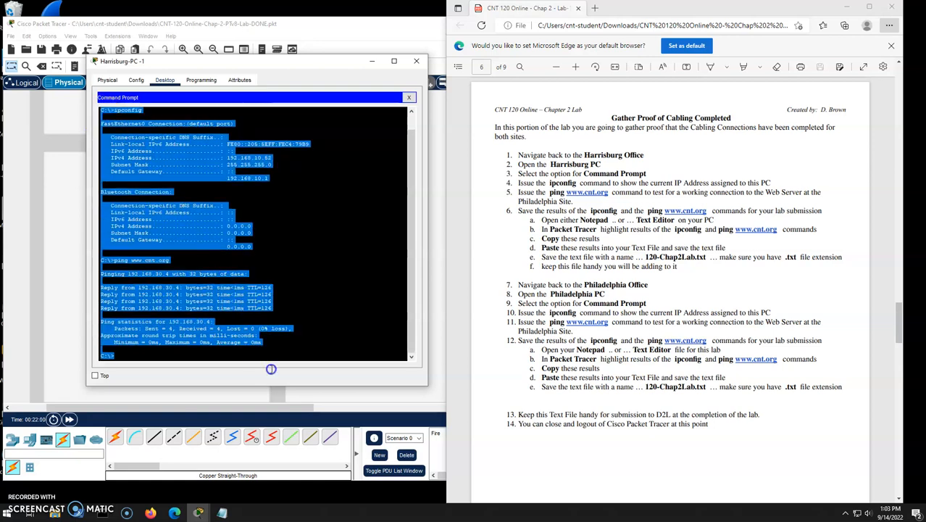
pyautogui.rightClick(172, 221)
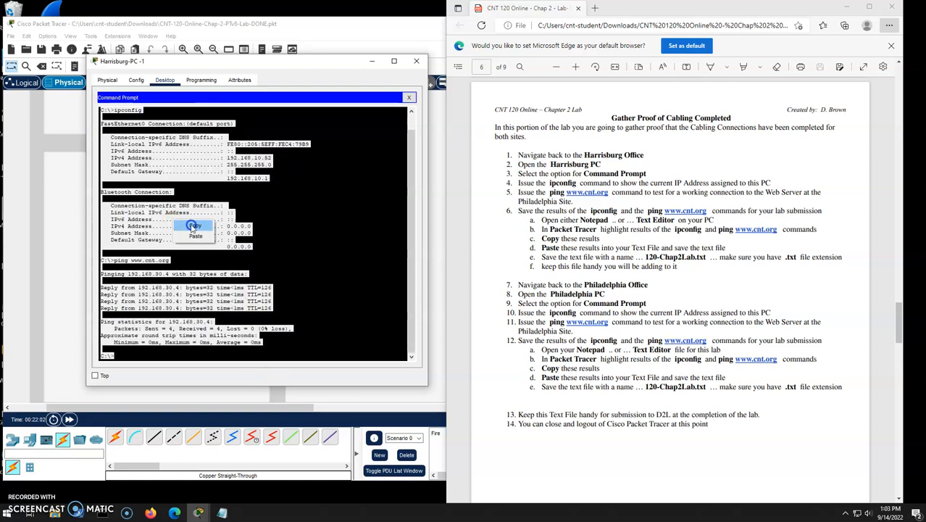
pyautogui.click(194, 225)
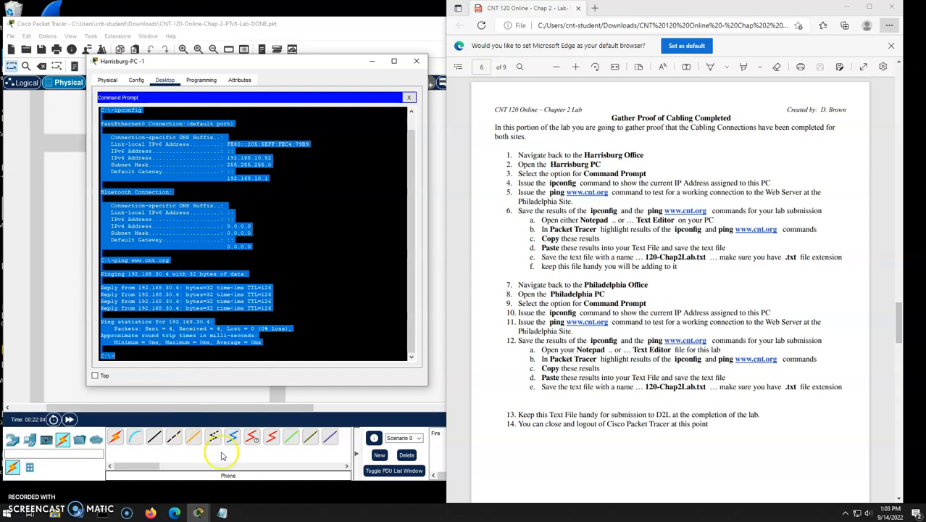
pyautogui.click(221, 510)
pyautogui.click(398, 166)
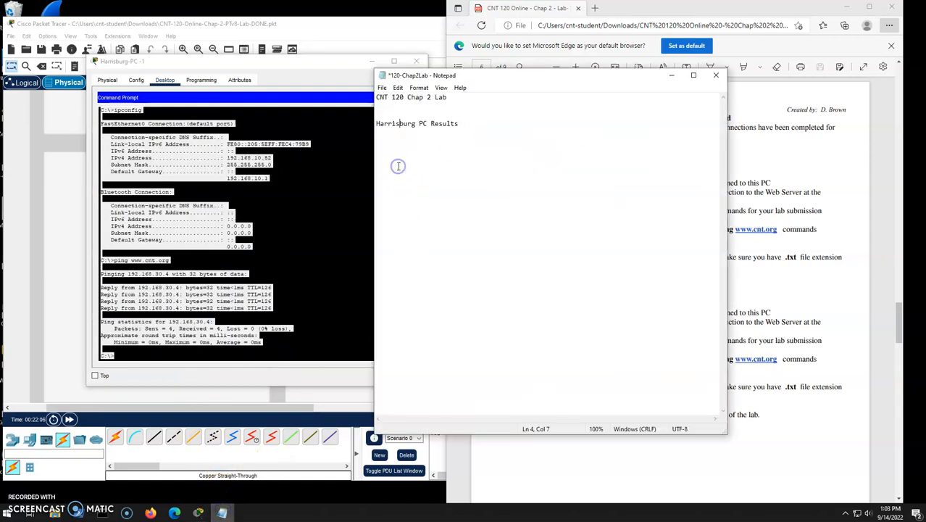
pyautogui.click(467, 124)
pyautogui.press('Return')
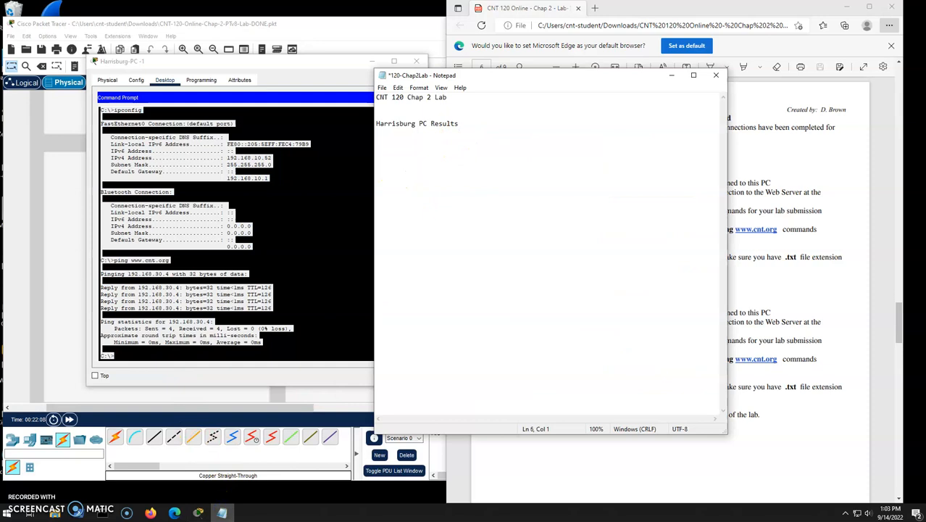
pyautogui.rightClick(399, 141)
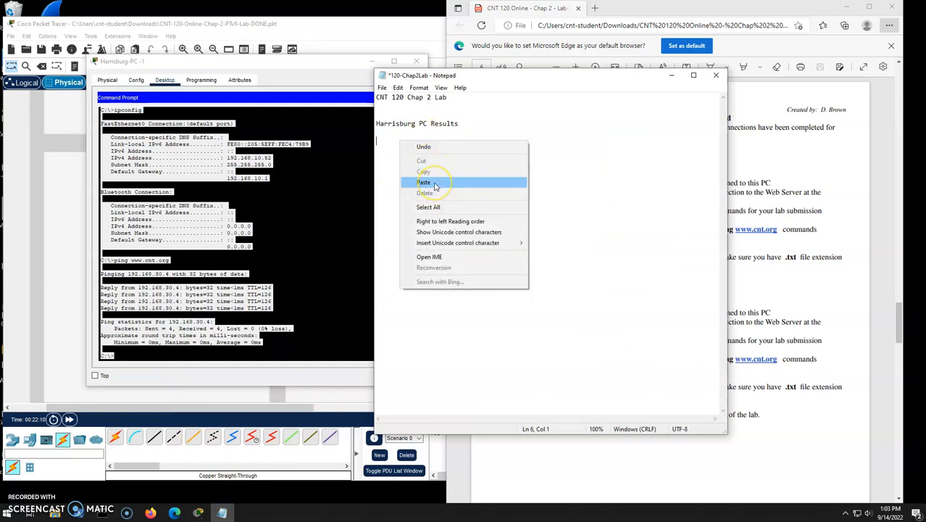
pyautogui.click(435, 182)
# Step: Review the pasted Harrisburg results, add three new lines after them and save the text file
pyautogui.scroll(2, 536, 268)
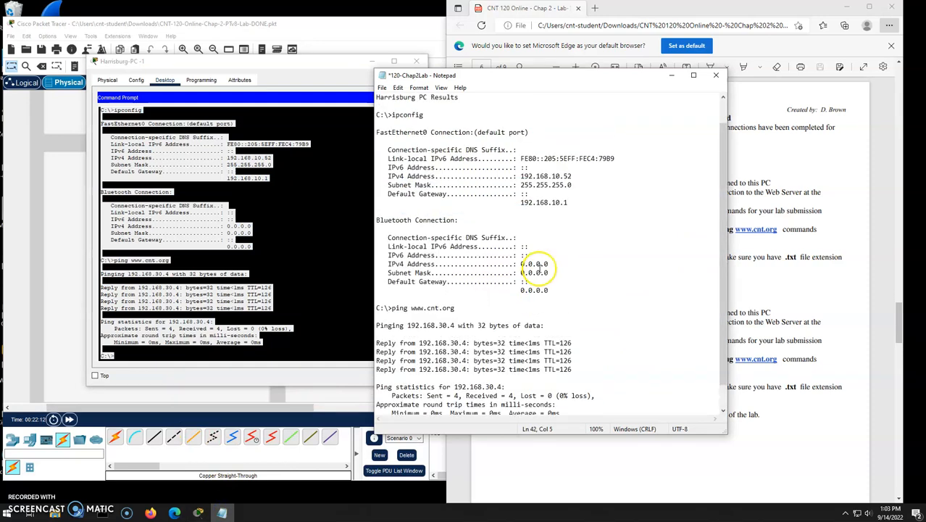
pyautogui.scroll(1, 537, 268)
pyautogui.scroll(-2, 545, 218)
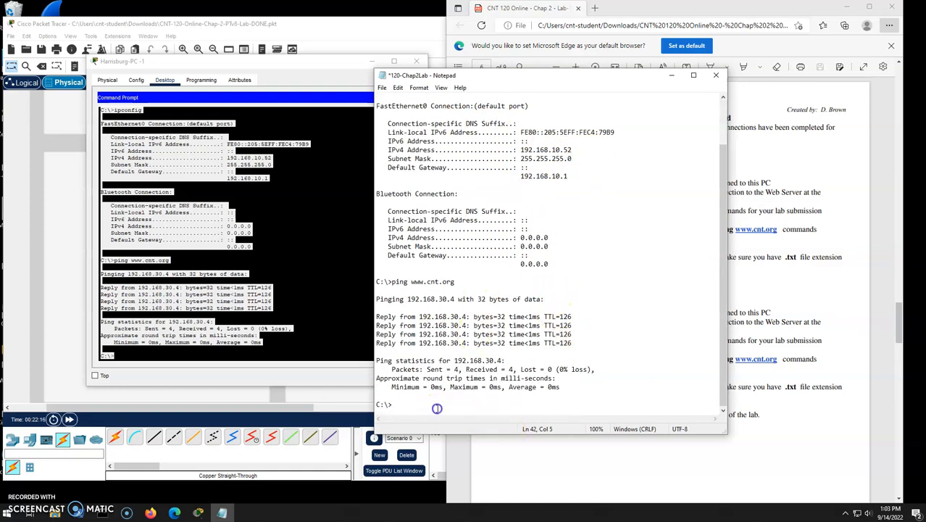
pyautogui.press('Return')
pyautogui.press('Return')
pyautogui.press('Return')
pyautogui.hotkey('ctrl', 's')
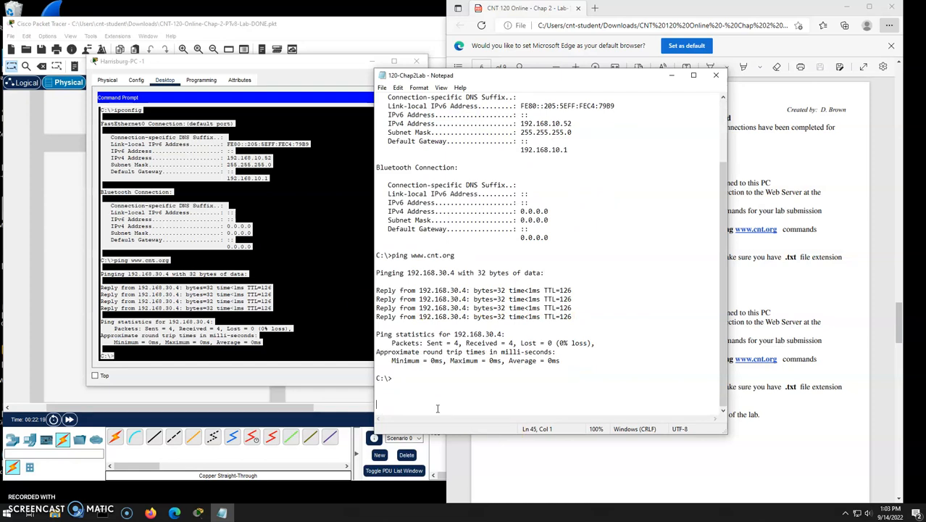
# Step: Close the Harrisburg-PC-1 window and read the Philadelphia steps in the lab PDF
pyautogui.click(306, 67)
pyautogui.click(420, 66)
pyautogui.click(820, 282)
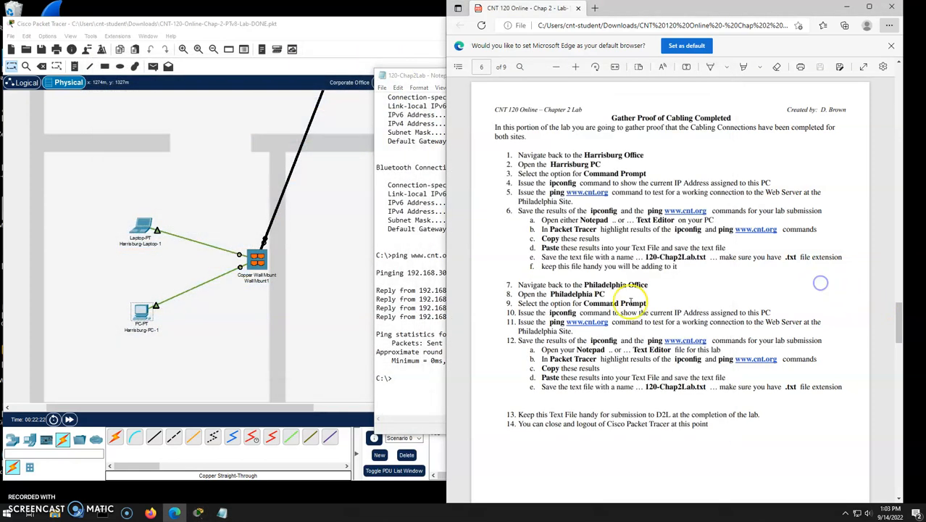
pyautogui.scroll(-2, 631, 299)
# Step: Navigate in Packet Tracer's physical view from the Harrisburg Corporate Office to the Office Building in Philadelphia City
pyautogui.click(320, 235)
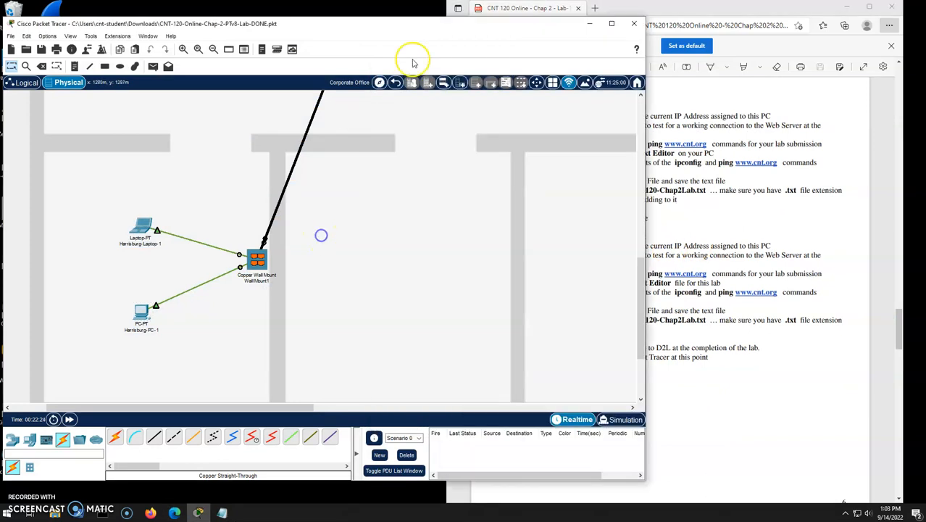
pyautogui.click(396, 82)
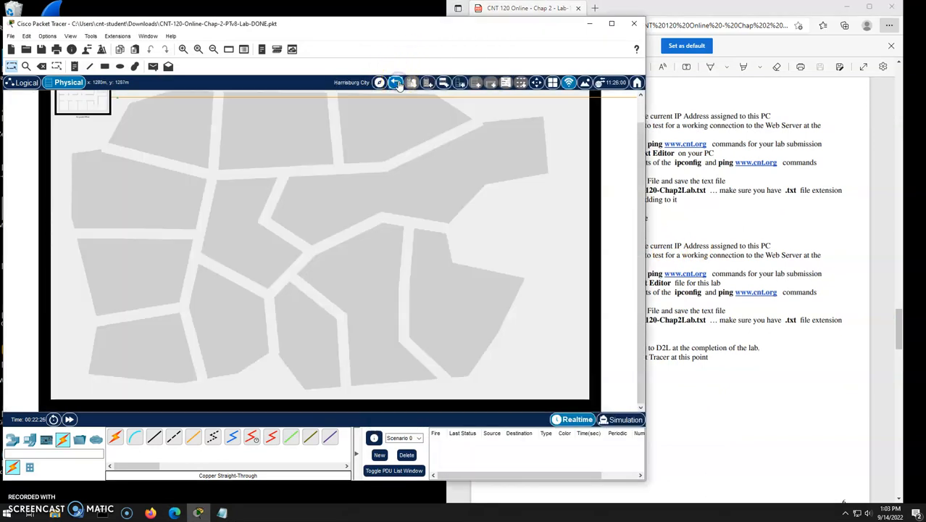
pyautogui.click(409, 213)
pyautogui.click(395, 82)
pyautogui.click(529, 121)
pyautogui.scroll(3, 188, 218)
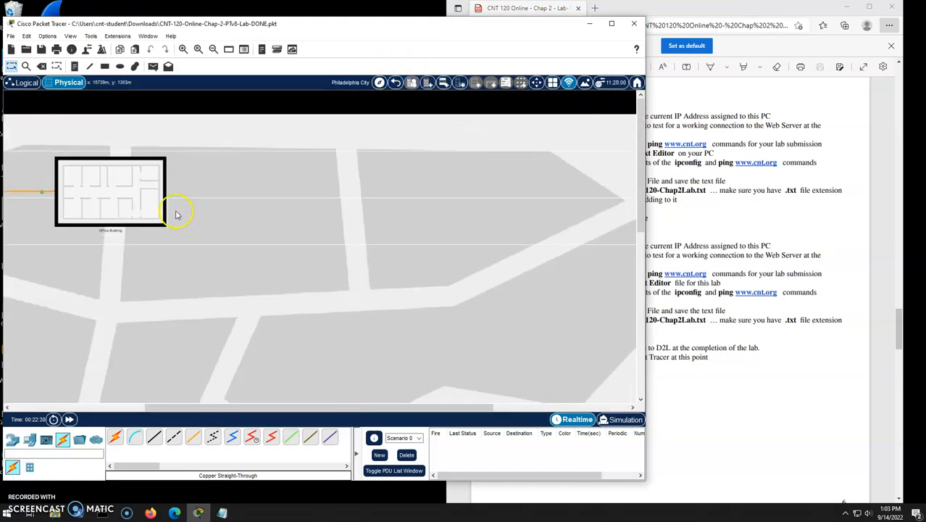
pyautogui.click(113, 208)
pyautogui.click(110, 269)
pyautogui.scroll(-3, 149, 305)
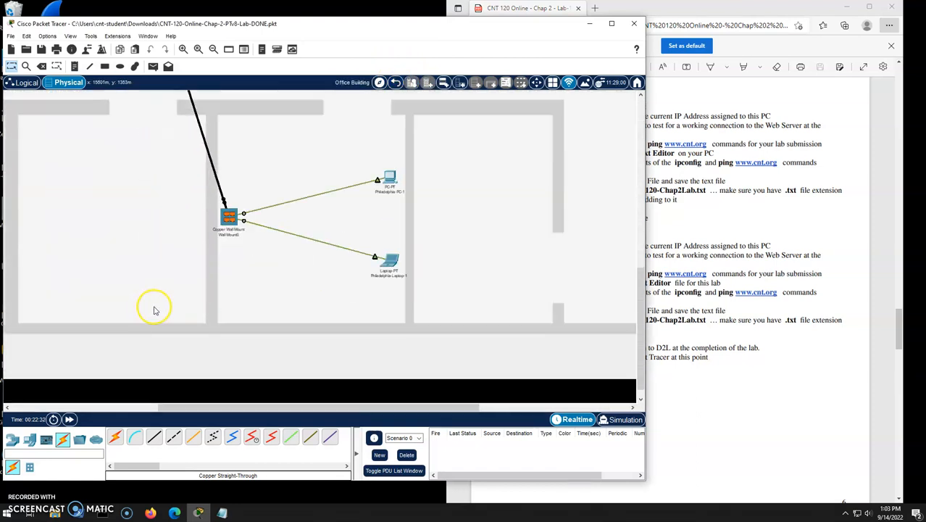
# Step: Open the Command Prompt of Philadelphia-PC-1 and run ipconfig
pyautogui.click(380, 175)
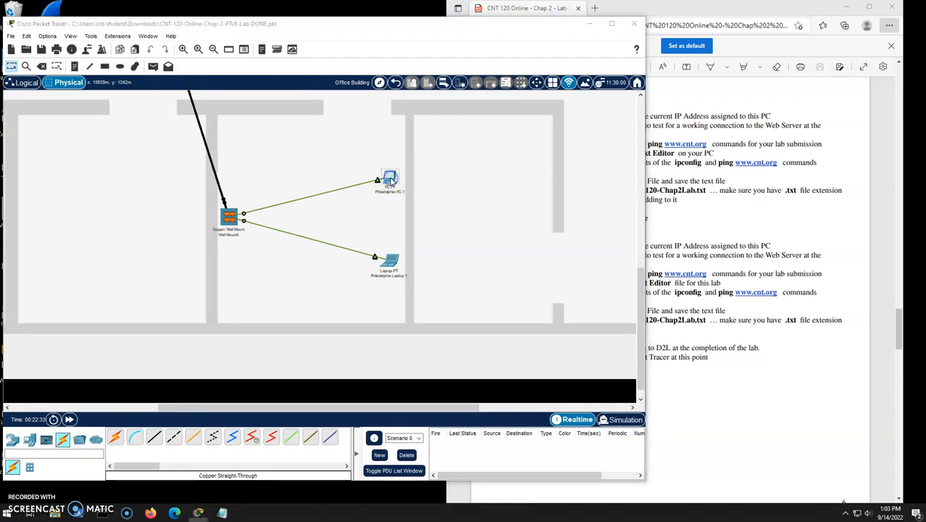
pyautogui.click(524, 148)
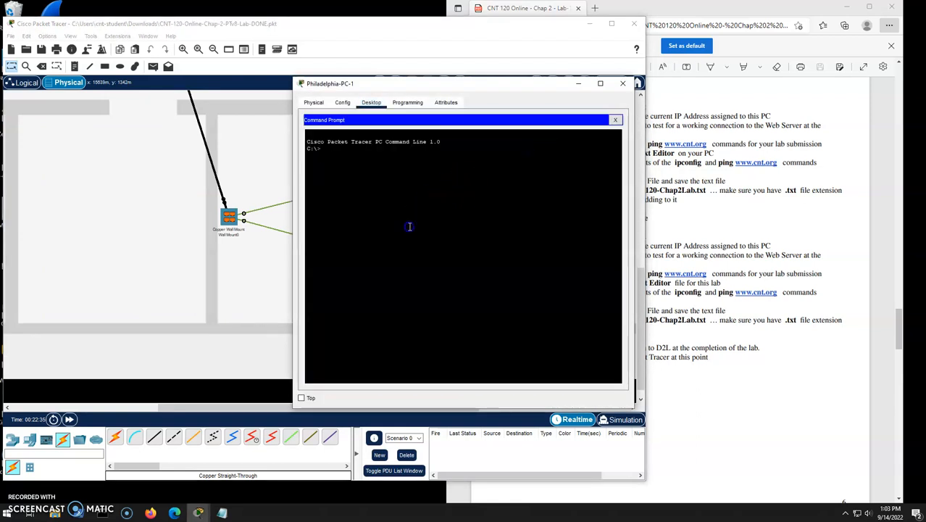
pyautogui.write('ipconfig')
pyautogui.press('Return')
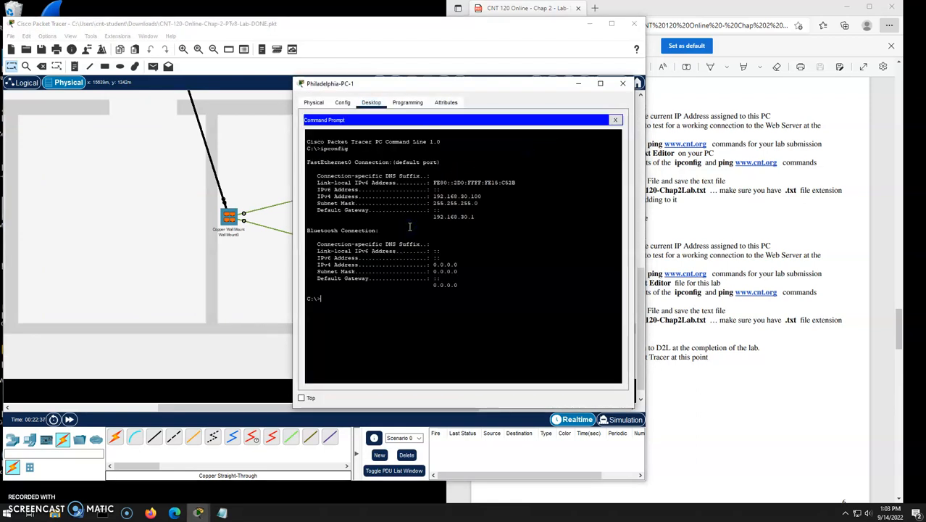
pyautogui.moveTo(459, 195); pyautogui.dragTo(479, 196)
pyautogui.click(353, 302)
pyautogui.press('Return')
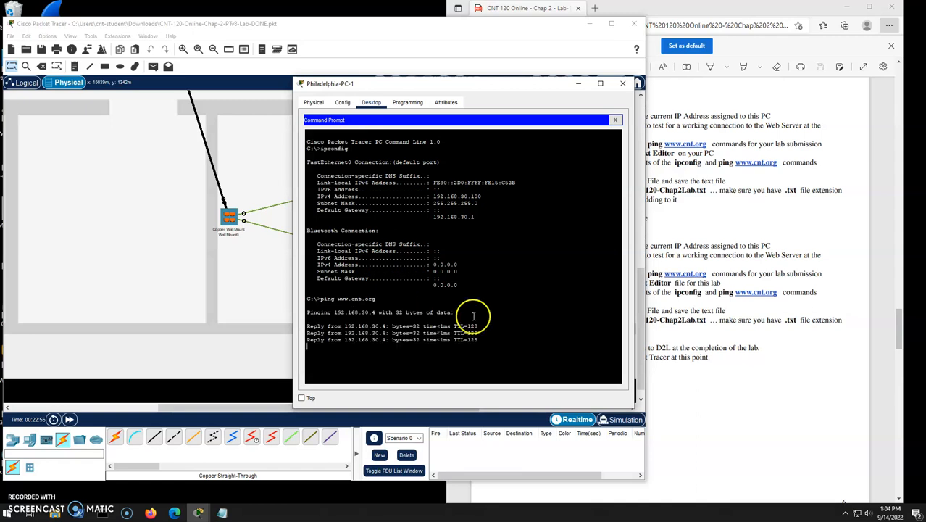
pyautogui.click(820, 219)
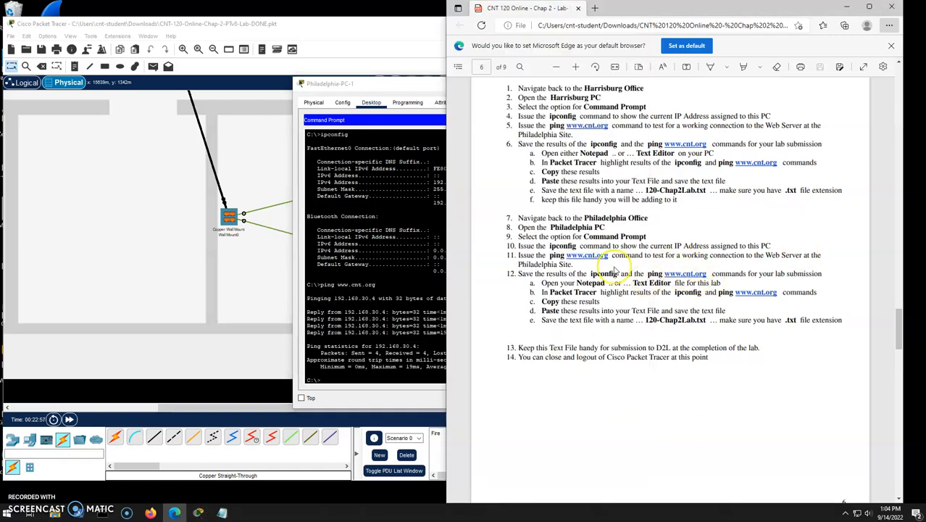
pyautogui.click(378, 283)
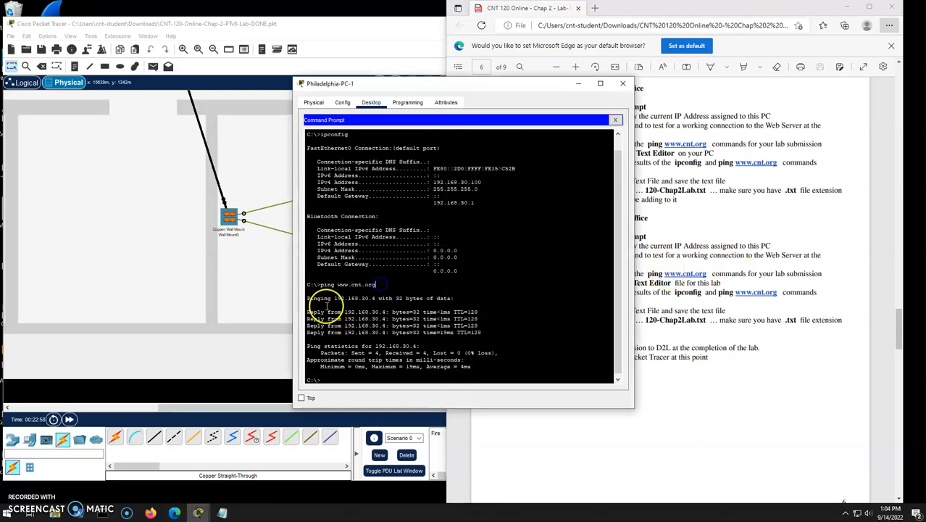
pyautogui.moveTo(360, 313); pyautogui.dragTo(407, 313)
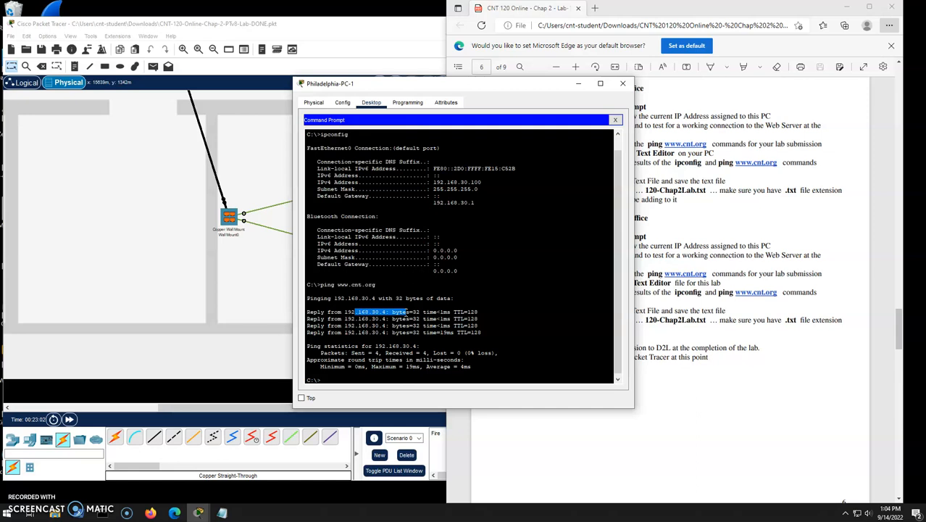
# Step: Copy the complete ipconfig and ping output from the Command Prompt of Philadelphia-PC-1
pyautogui.moveTo(307, 134); pyautogui.dragTo(379, 202)
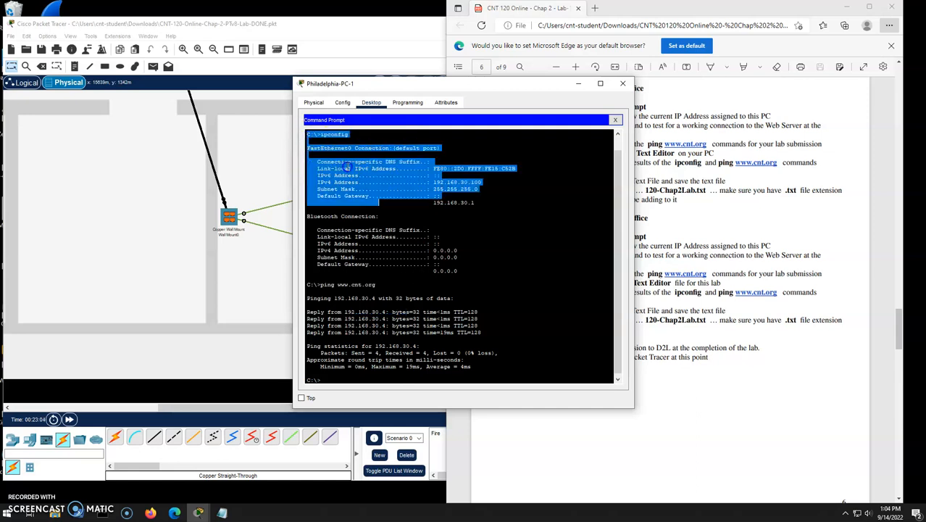
pyautogui.moveTo(347, 166); pyautogui.dragTo(475, 383)
pyautogui.rightClick(363, 255)
pyautogui.click(384, 264)
# Step: Add the heading "Philadelphia PC Results" at the end of 120-Chap2Lab and paste the copied output below it
pyautogui.click(222, 512)
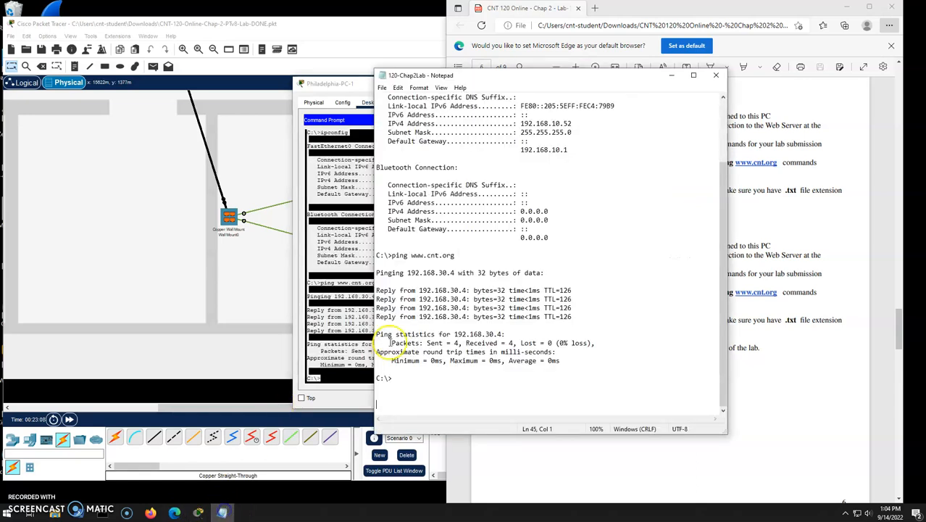
pyautogui.press('Return')
pyautogui.press('Return')
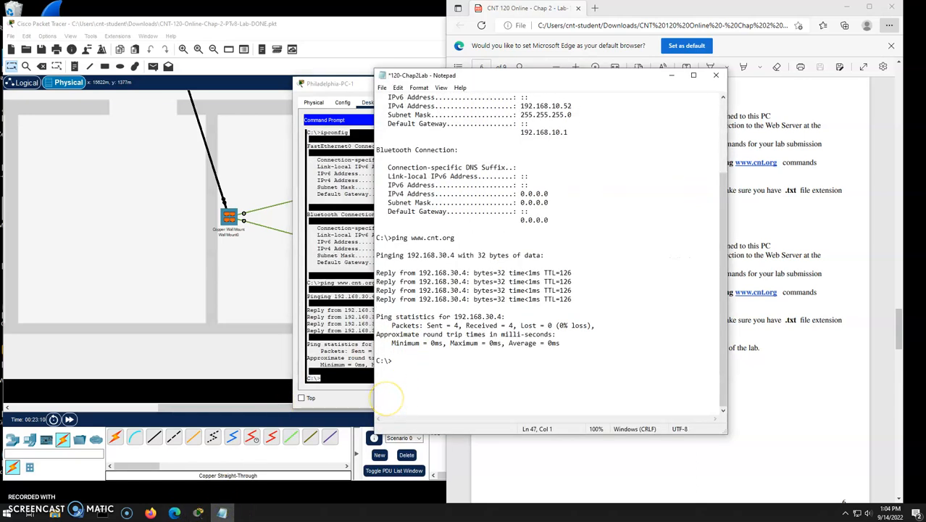
pyautogui.press('BackSpace')
pyautogui.write('Philadelphia PC Resu')
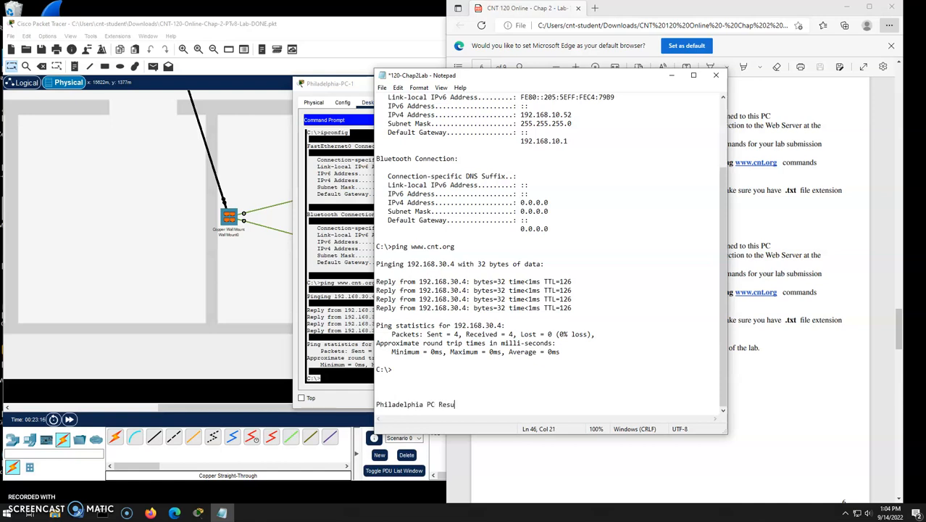
pyautogui.write('lts')
pyautogui.press('Return')
pyautogui.press('Return')
pyautogui.hotkey('ctrl', 'v')
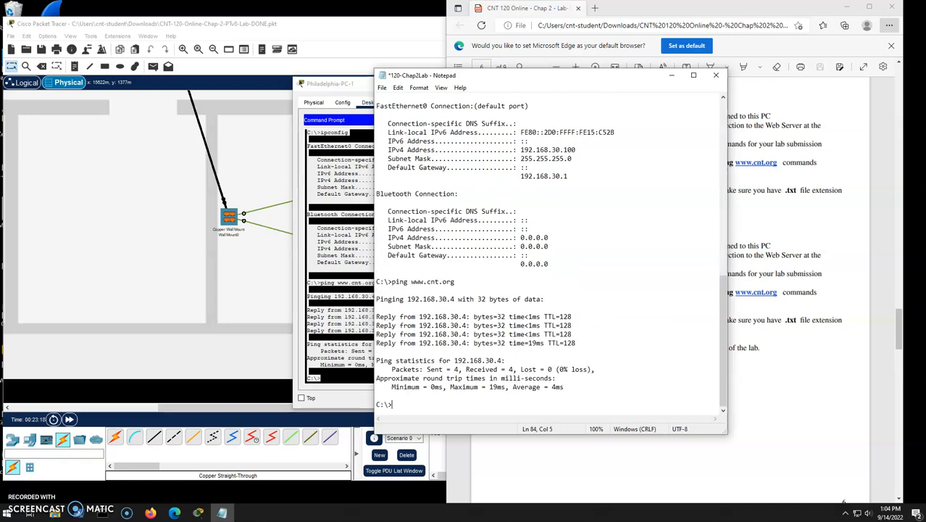
# Step: Review the Harrisburg and Philadelphia results in the text file and save it
pyautogui.scroll(4, 534, 286)
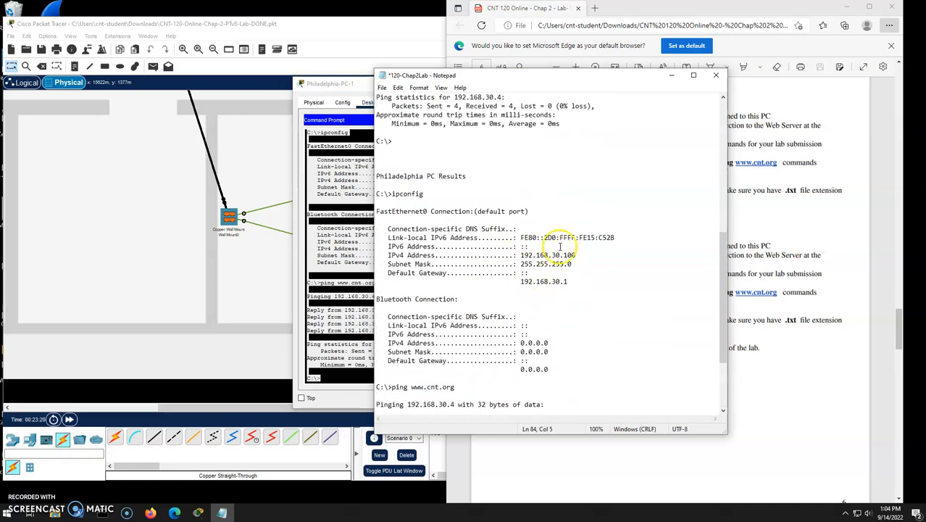
pyautogui.scroll(10, 570, 264)
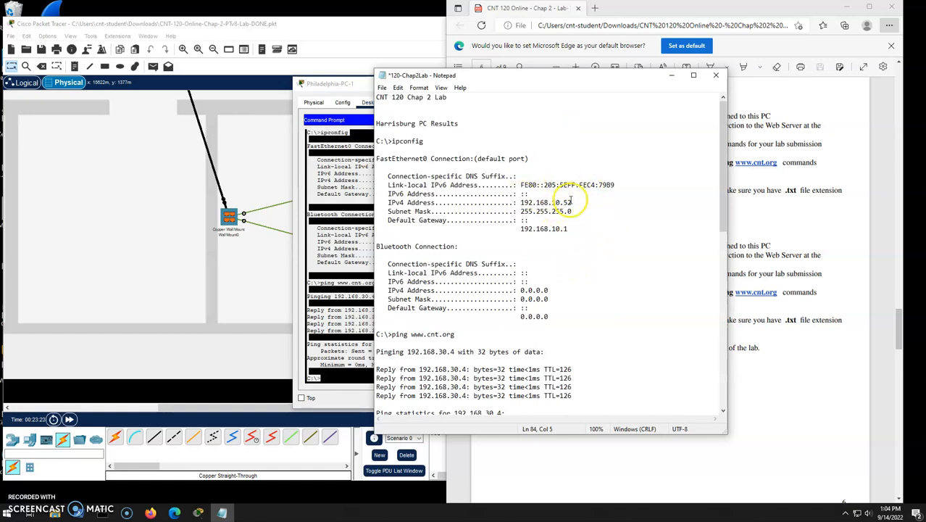
pyautogui.scroll(-8, 518, 370)
pyautogui.scroll(-5, 518, 370)
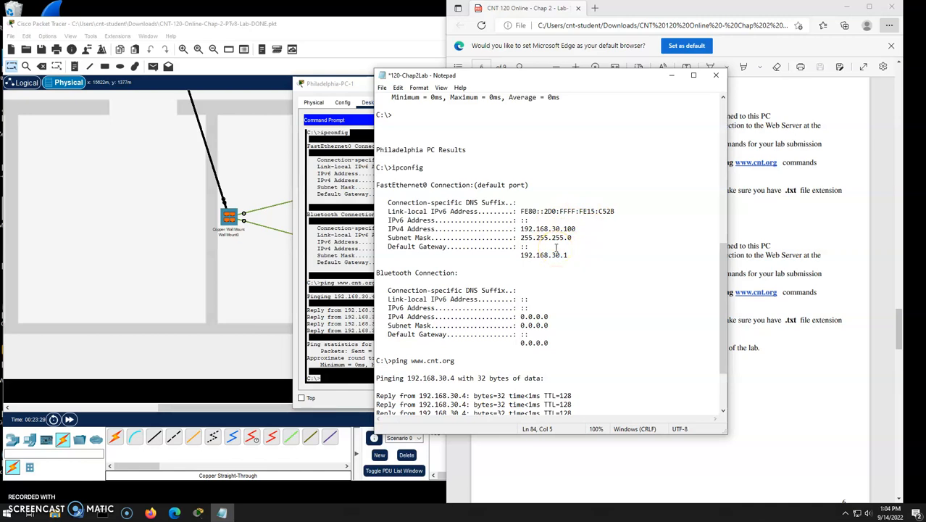
pyautogui.scroll(-3, 575, 282)
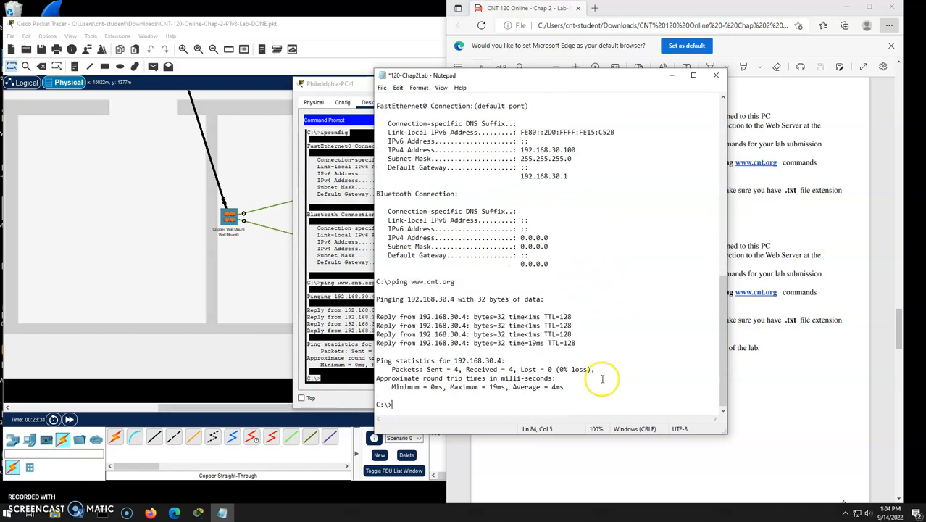
pyautogui.hotkey('ctrl', 's')
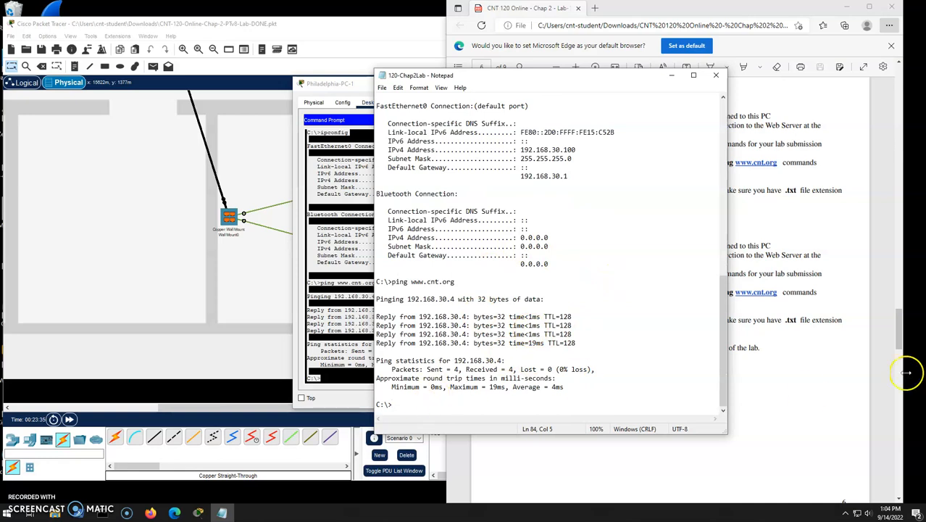
# Step: Check the final lab instructions in the PDF, then open the wiring closet of the Philadelphia Office Building in Packet Tracer
pyautogui.click(794, 393)
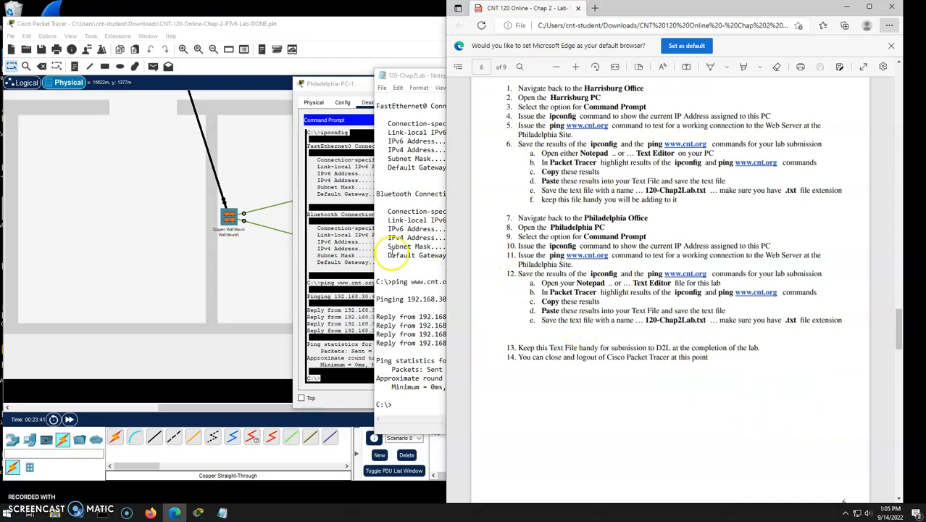
pyautogui.click(228, 137)
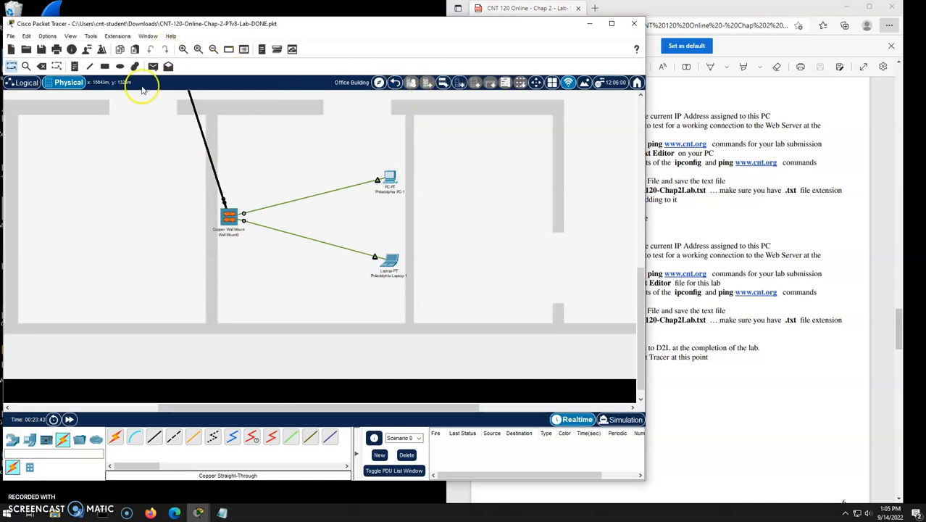
pyautogui.click(213, 48)
pyautogui.click(213, 48)
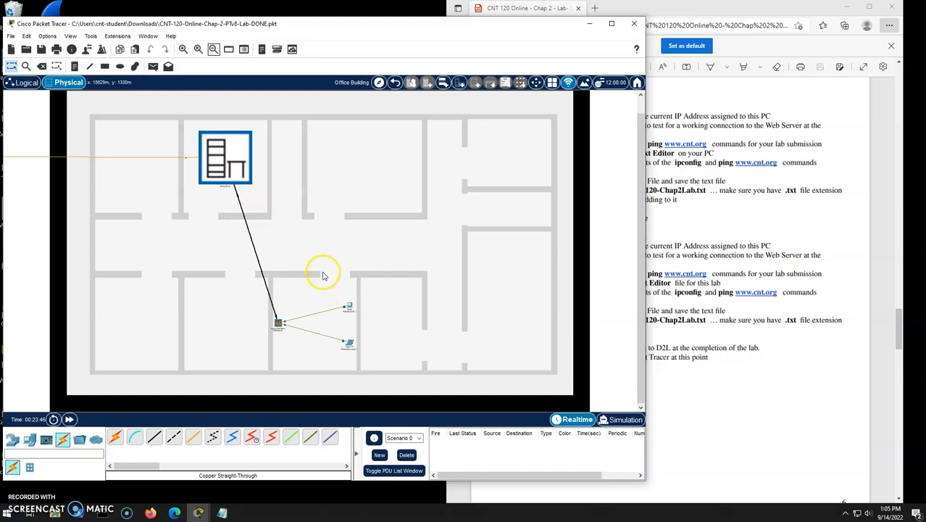
pyautogui.click(226, 166)
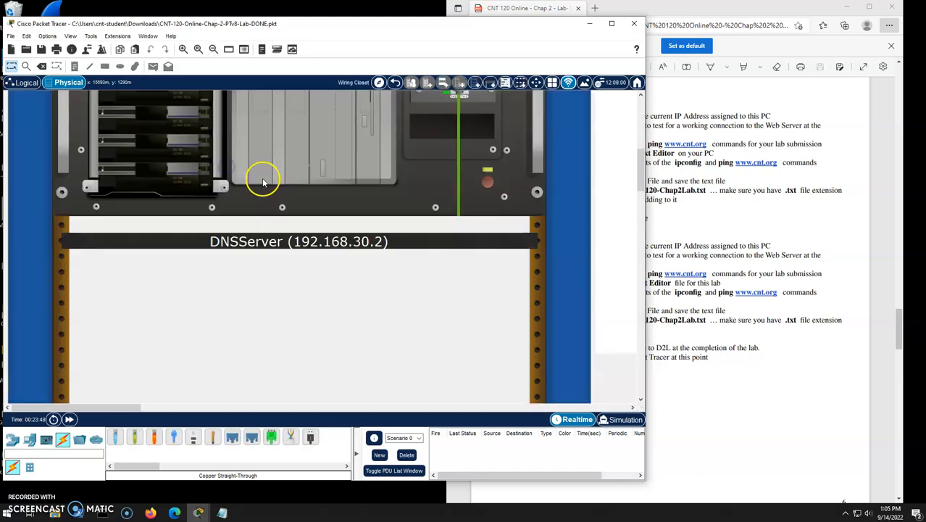
# Step: Look over the equipment rack in the Philadelphia wiring closet and save the completed lab file from the logical topology view
pyautogui.scroll(1, 288, 243)
pyautogui.click(213, 49)
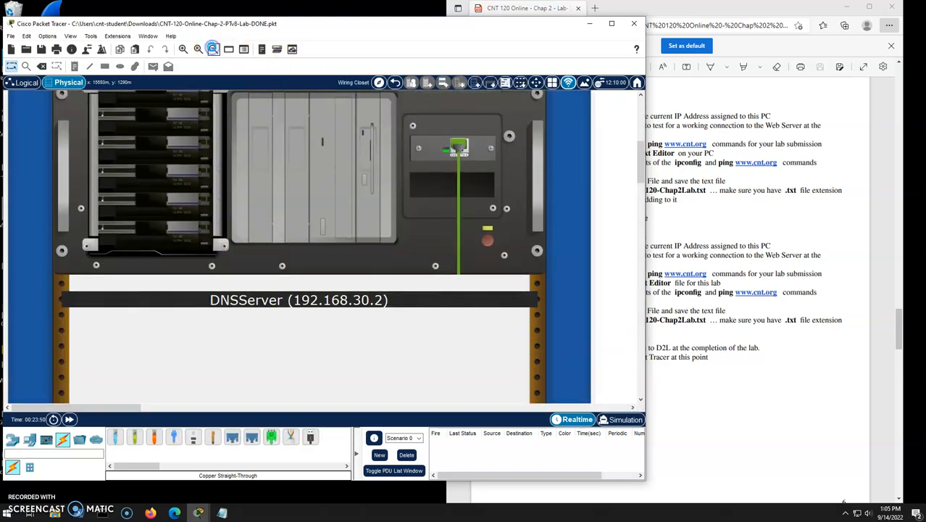
pyautogui.click(213, 49)
pyautogui.scroll(3, 225, 215)
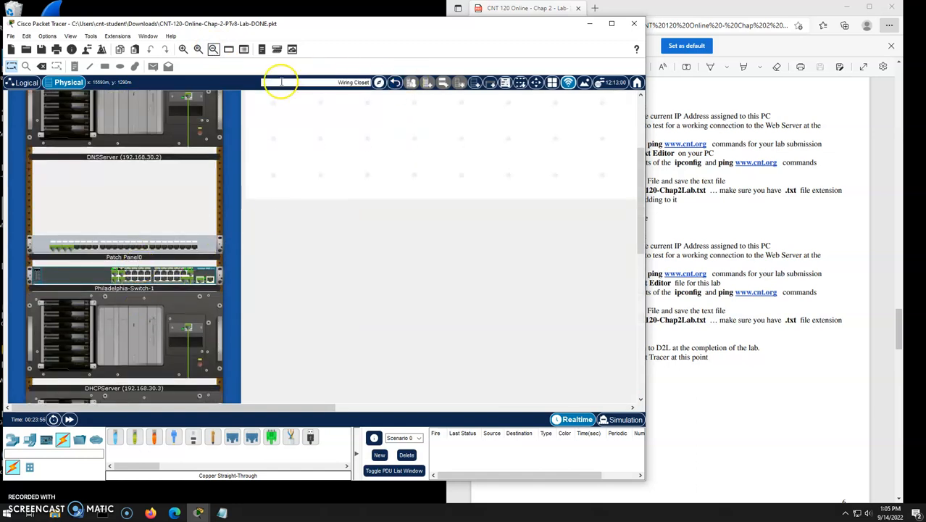
pyautogui.click(22, 84)
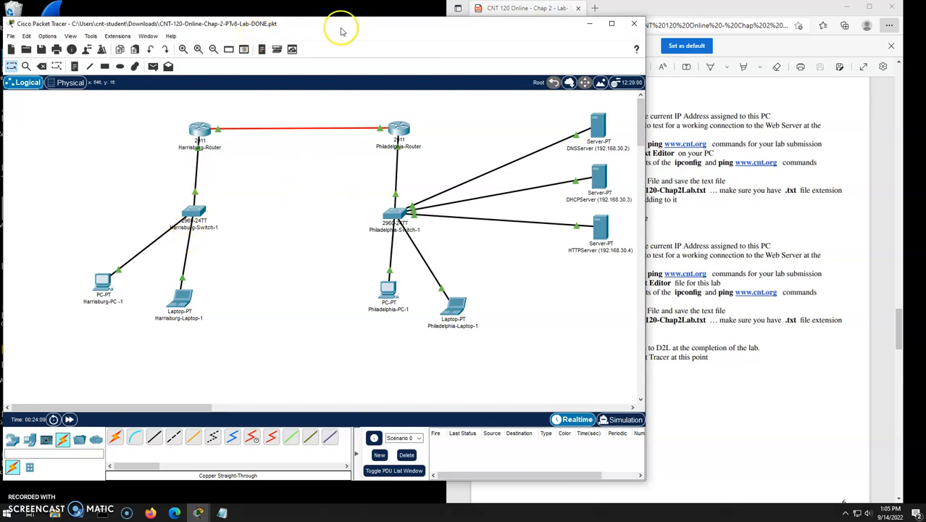
pyautogui.click(41, 49)
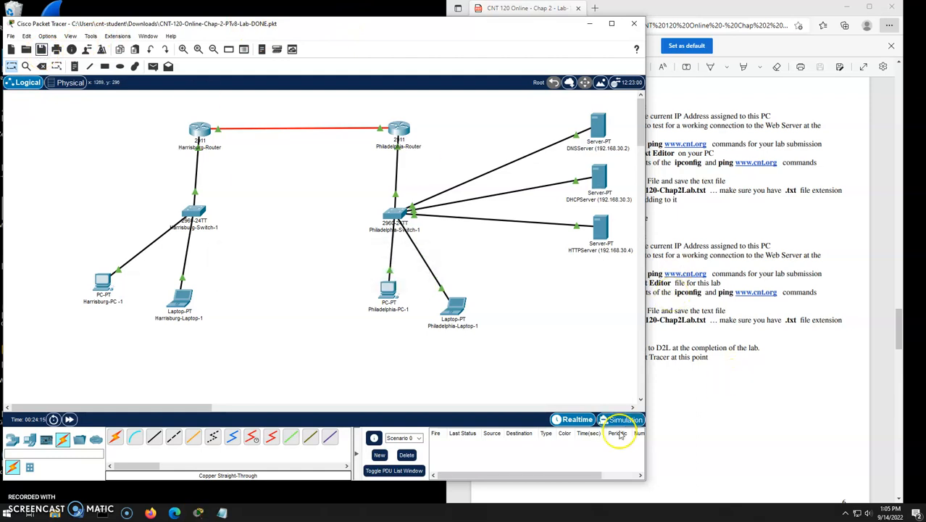
# Step: Switch to Notepad and check the Philadelphia PC ipconfig and ping results in 120-Chap2Lab
pyautogui.click(222, 512)
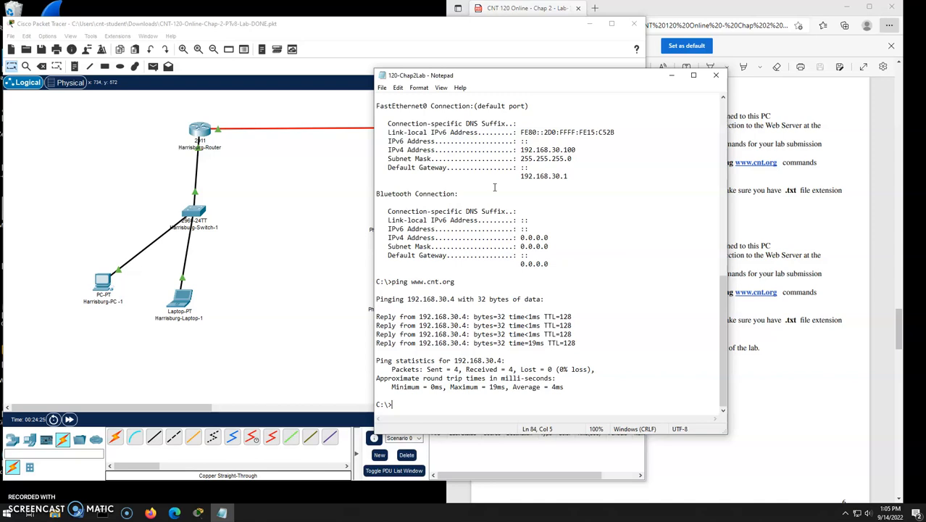
pyautogui.click(75, 337)
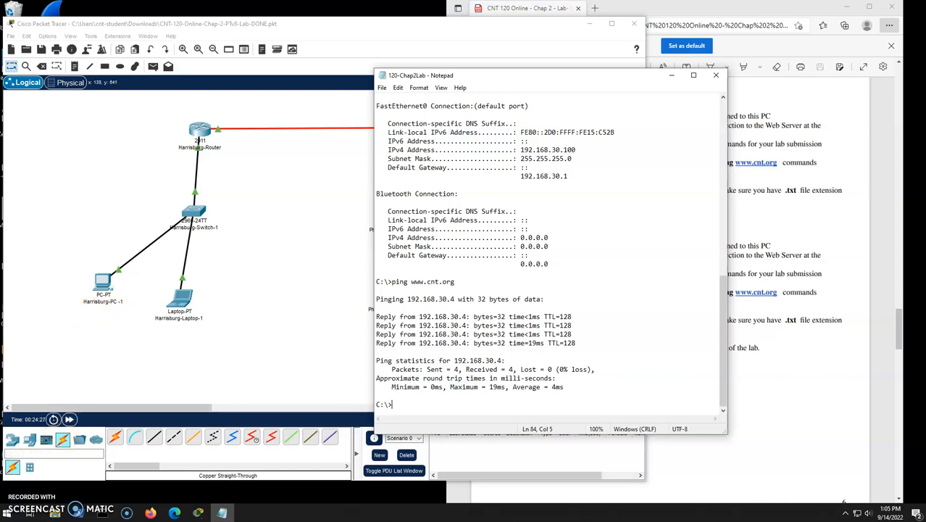